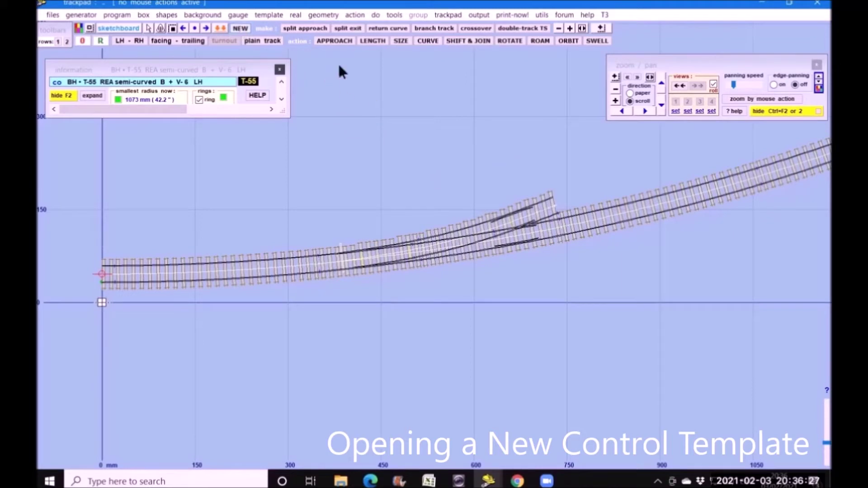
Step: Create a new mint control template as straight plain track
click(238, 29)
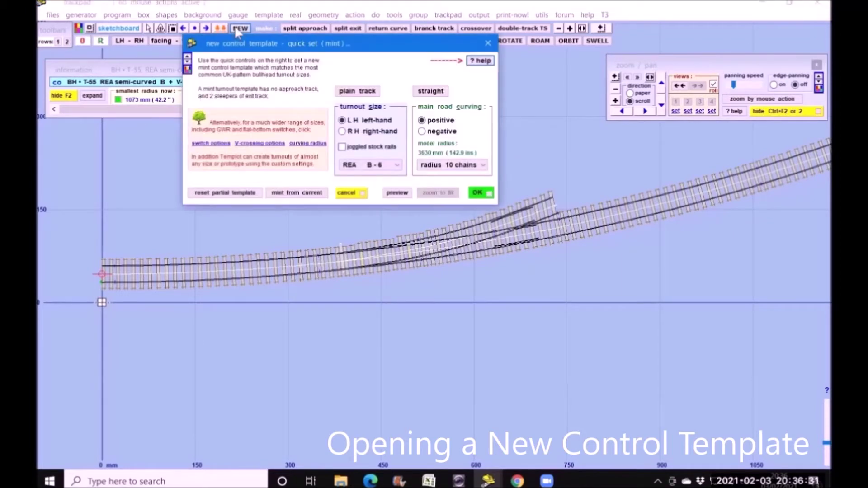
click(362, 91)
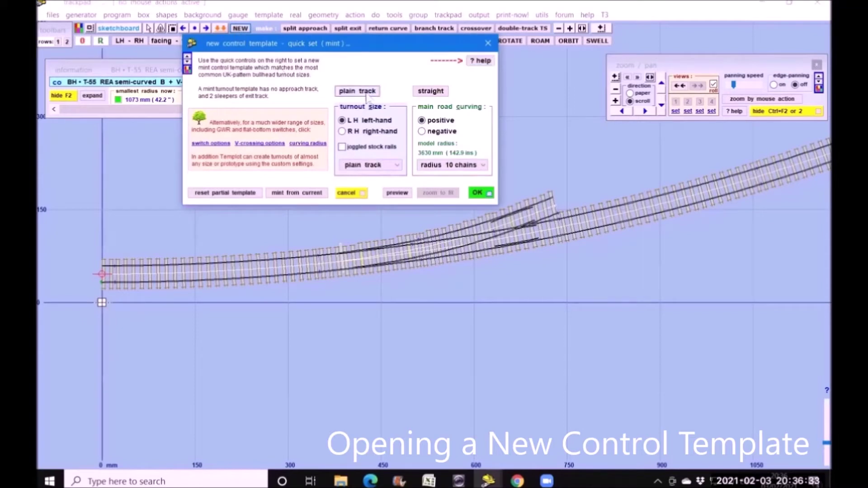
click(438, 92)
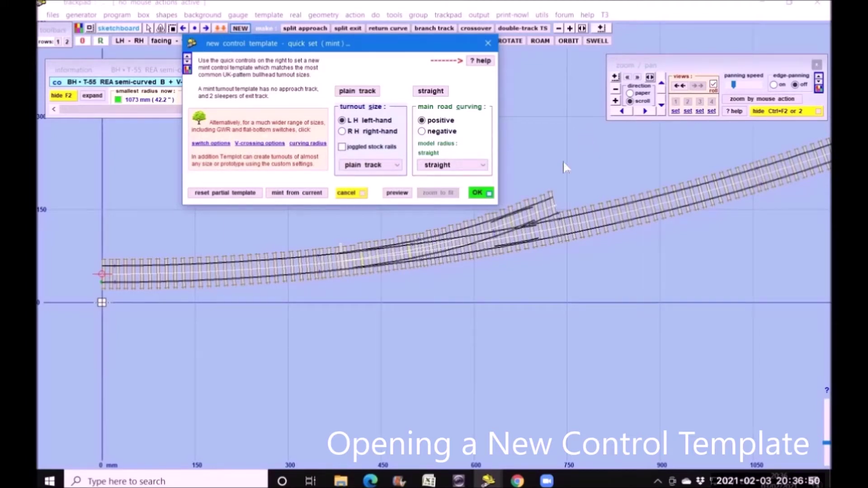
click(481, 194)
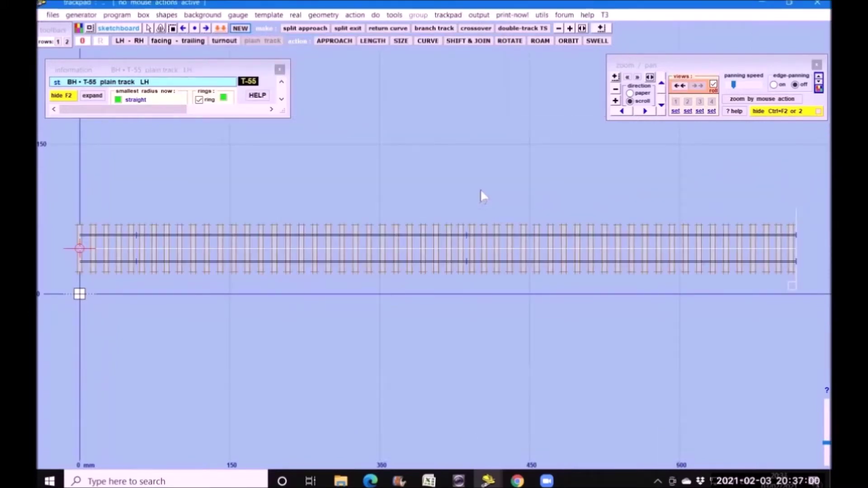
scroll(519, 302, down, 5)
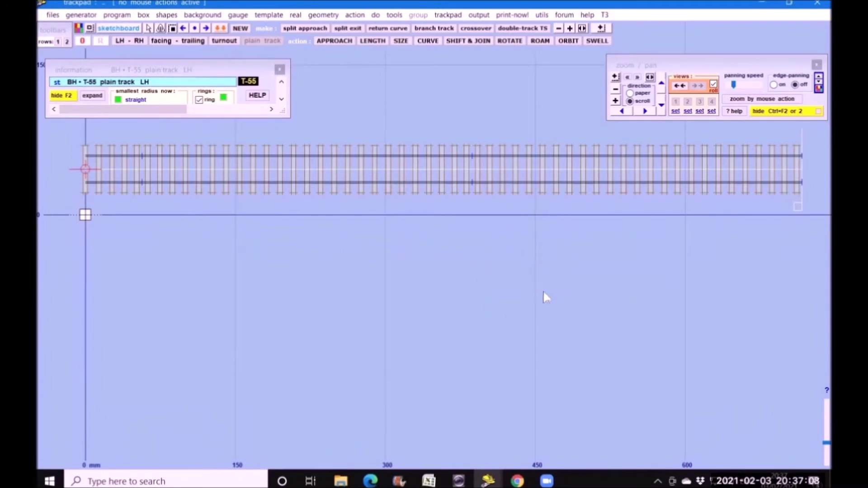
scroll(547, 287, down, 1)
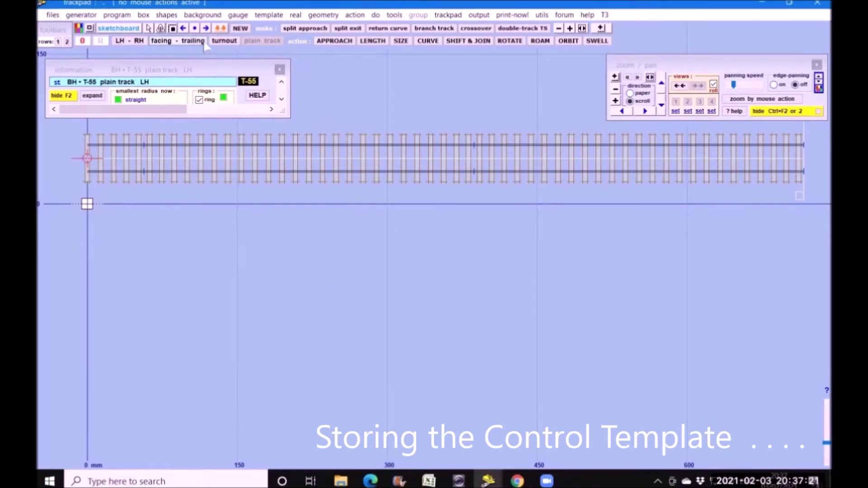
Step: Store a copy of the straight plain track control template as a background template and dismiss the program information notes
click(220, 29)
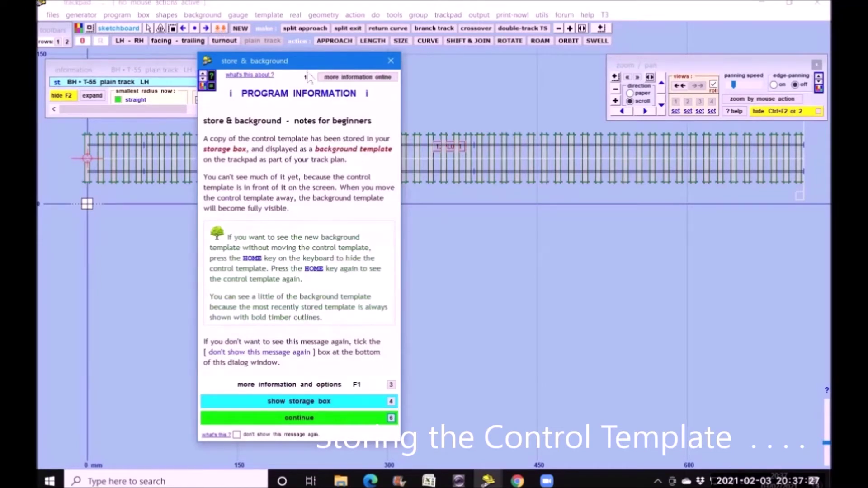
drag(317, 61, 343, 17)
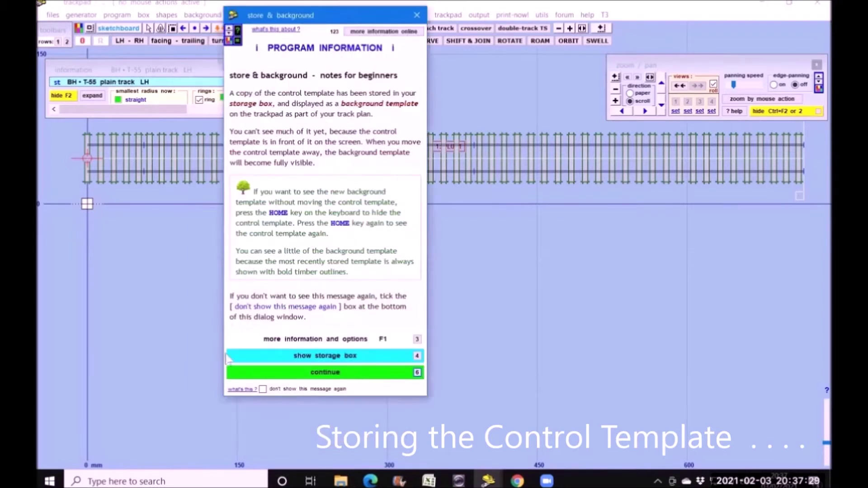
click(322, 371)
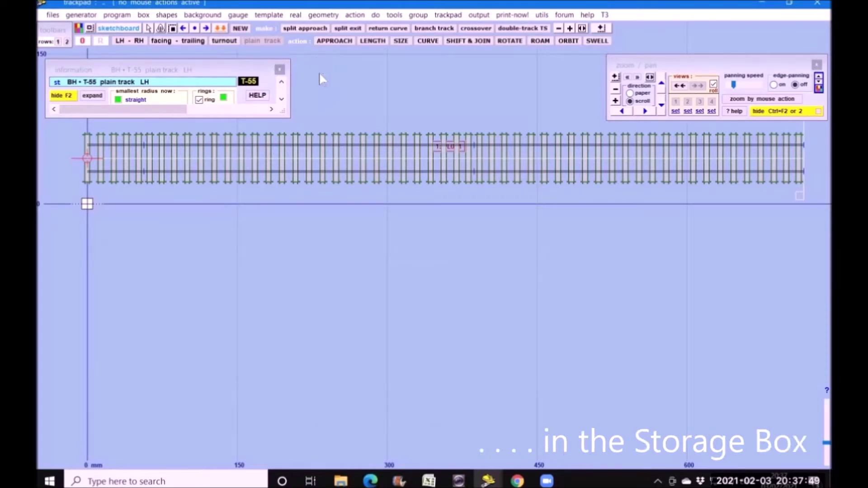
Step: View the storage box contents as a list, check the stored plain track template, and close the box
click(117, 16)
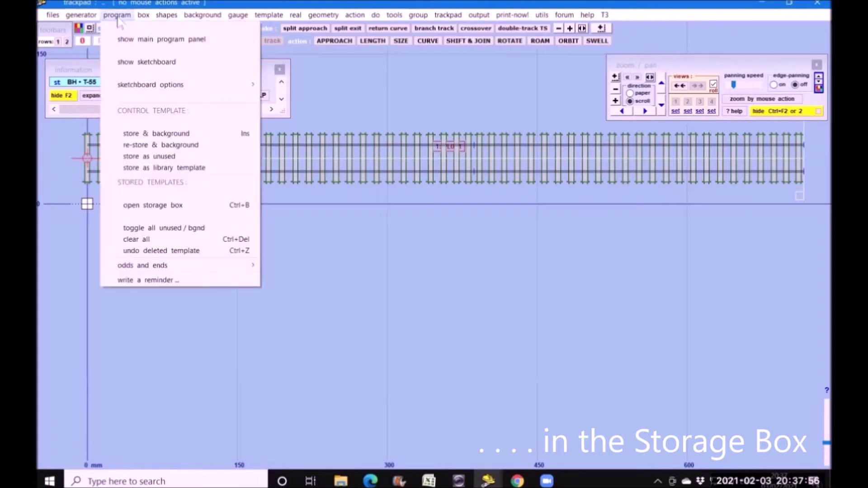
click(143, 15)
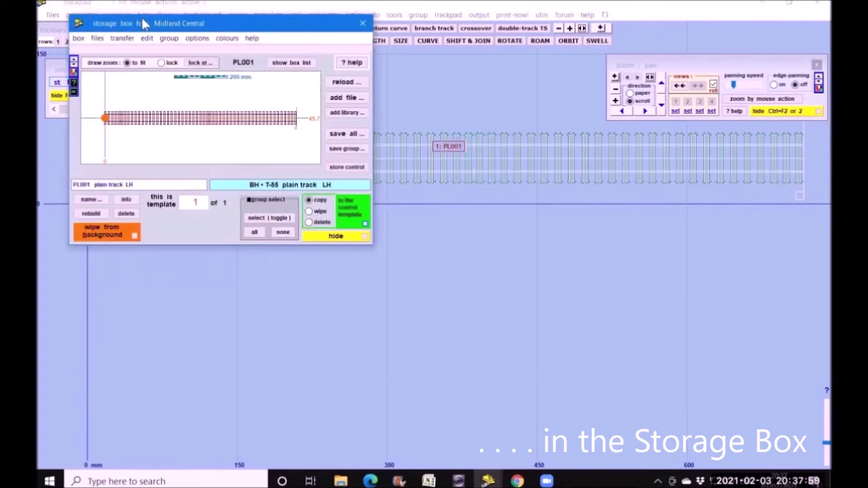
click(298, 63)
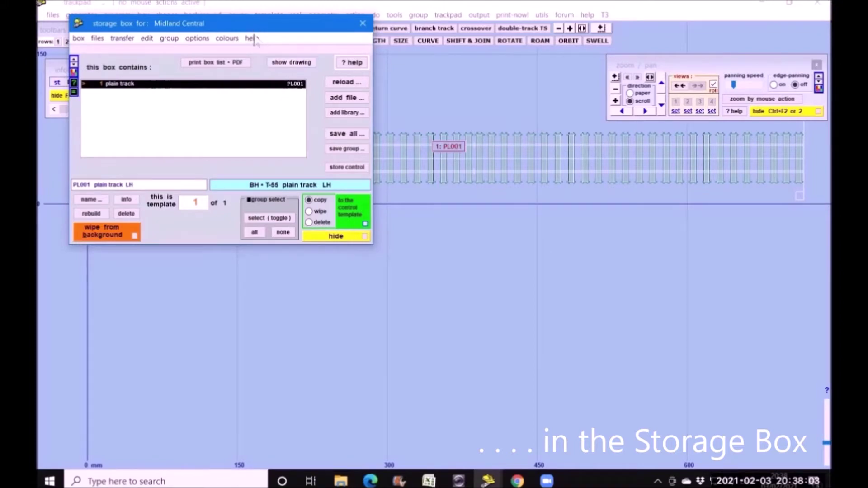
drag(253, 28, 424, 240)
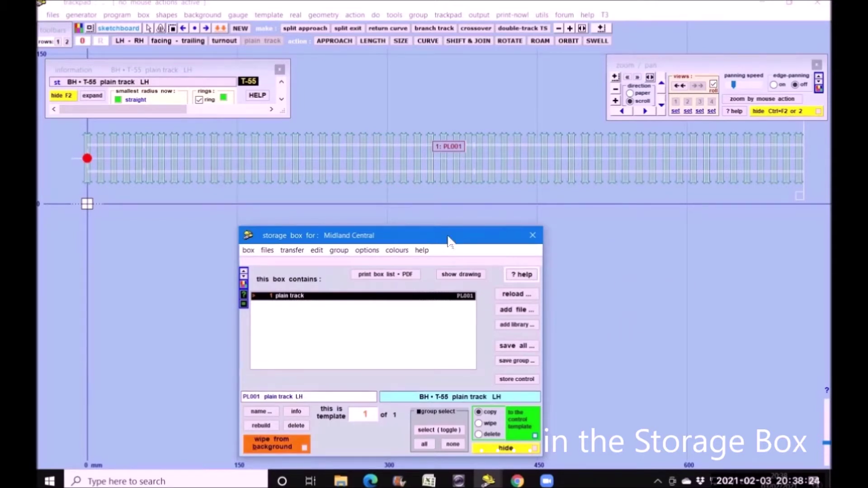
drag(448, 240, 469, 208)
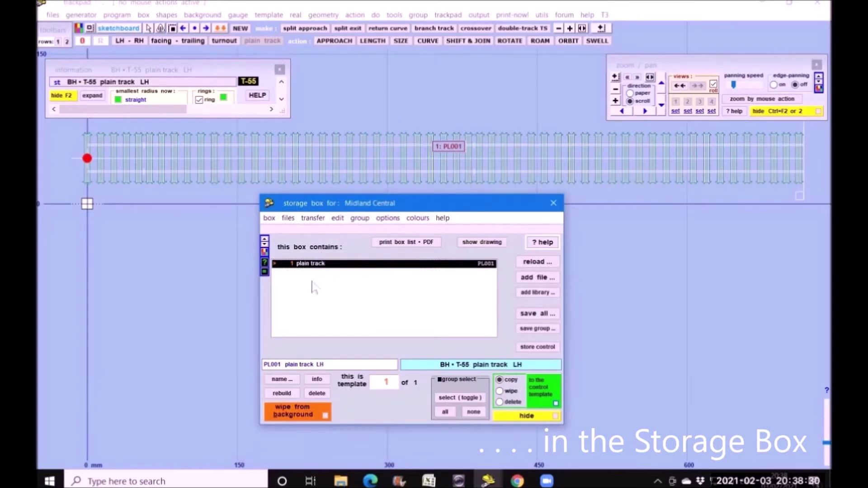
click(552, 204)
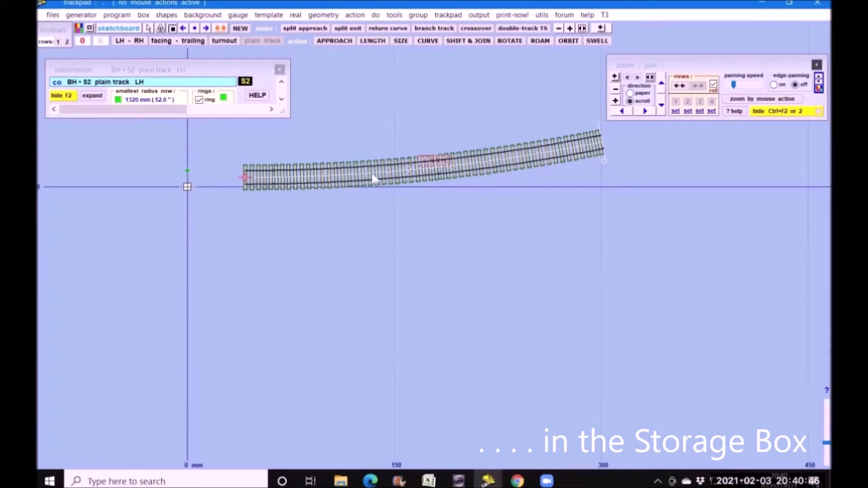
Step: Shift the curved control template below its stored copy to about X 16 mm, Y -107 mm, then end the mouse action
click(468, 41)
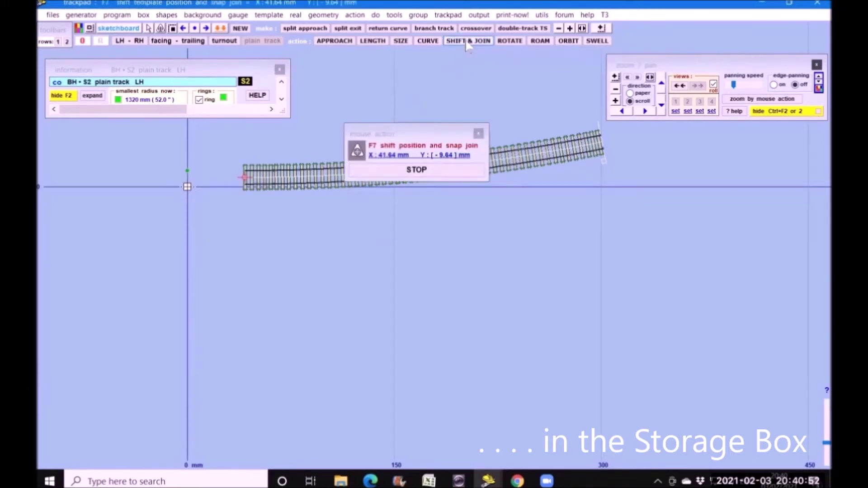
drag(421, 131, 97, 393)
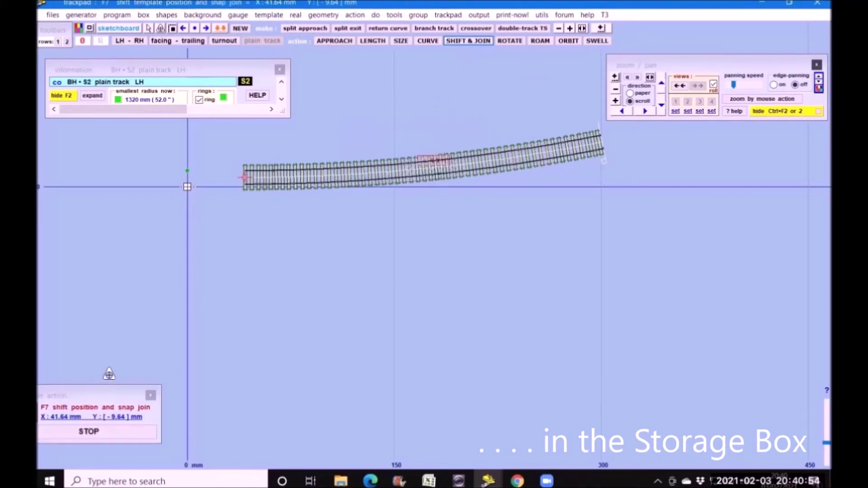
drag(443, 98, 399, 234)
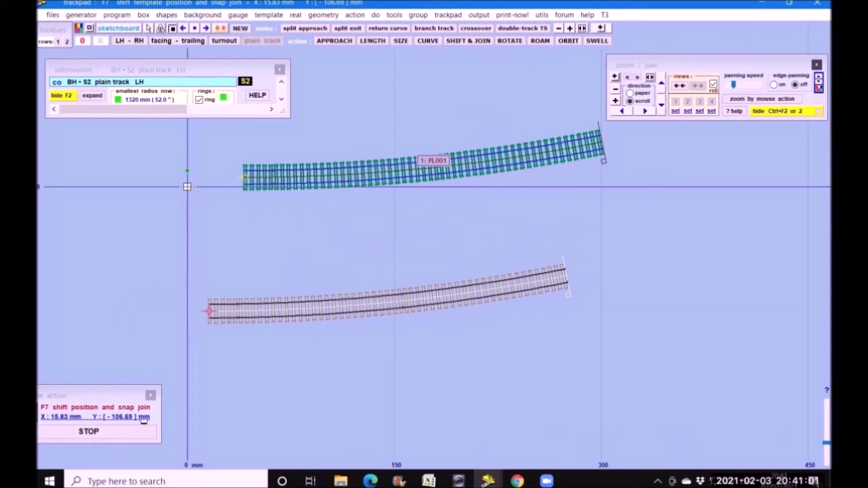
click(150, 395)
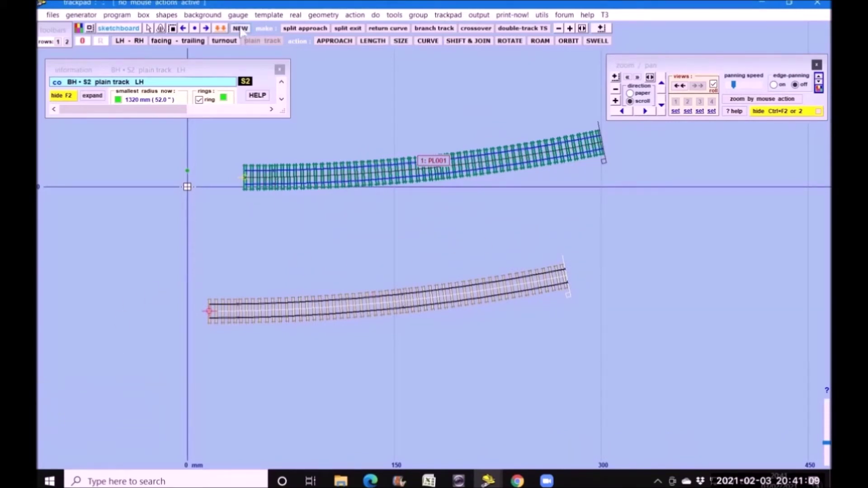
Step: Review the available turnout sizes and curve radii, then create a new straight plain track control template
click(240, 28)
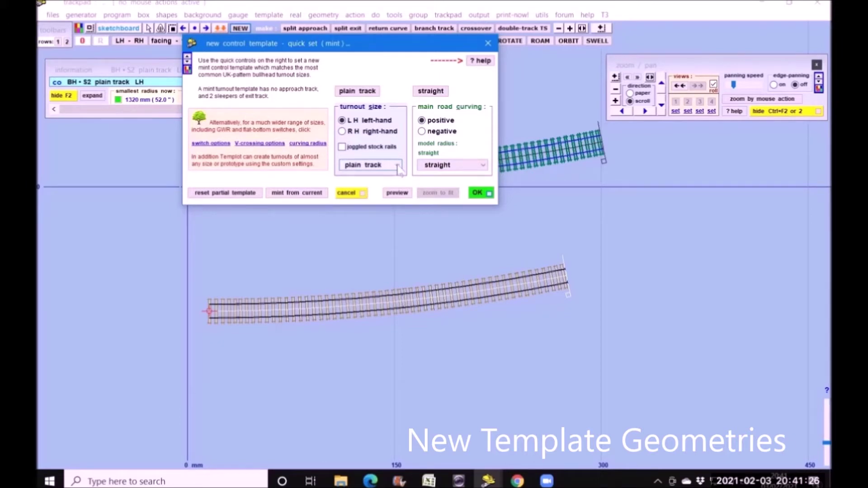
click(397, 166)
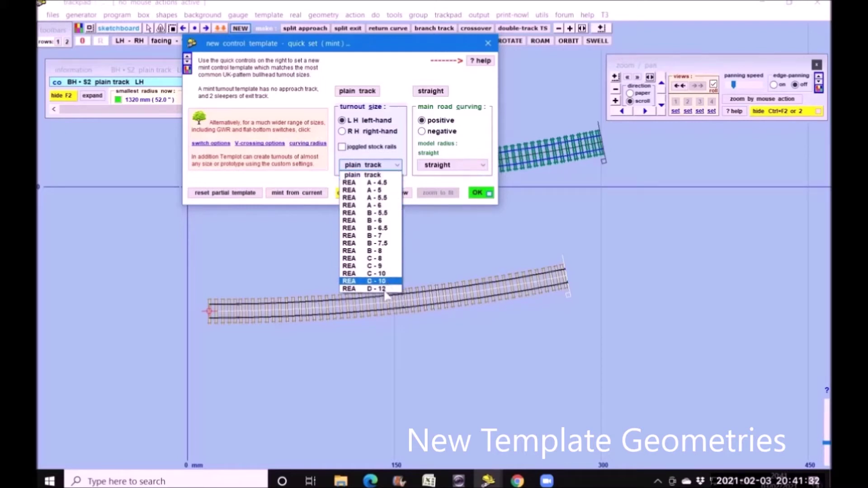
click(447, 252)
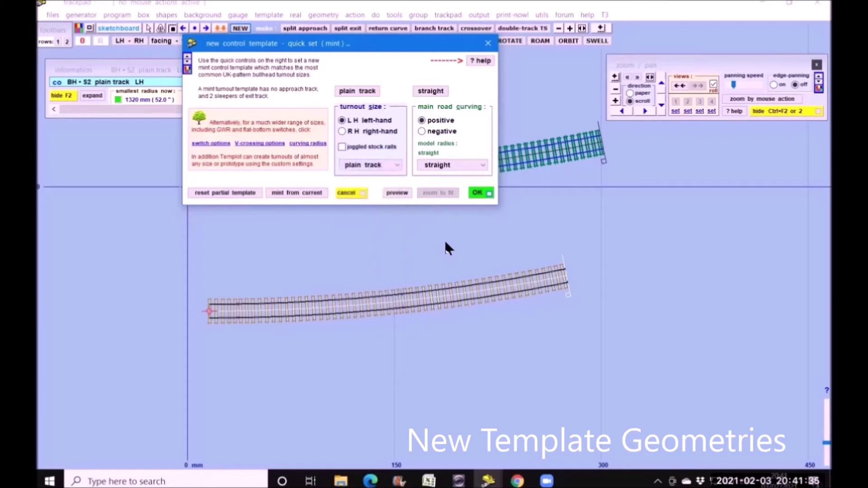
click(483, 165)
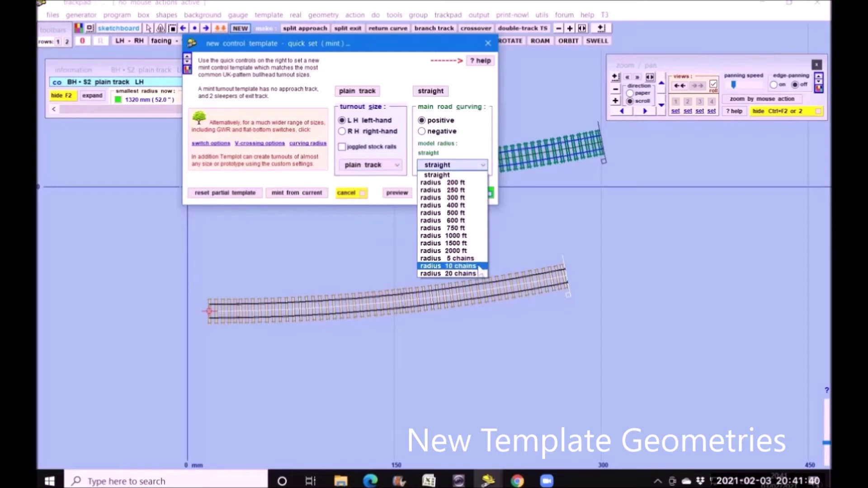
click(571, 204)
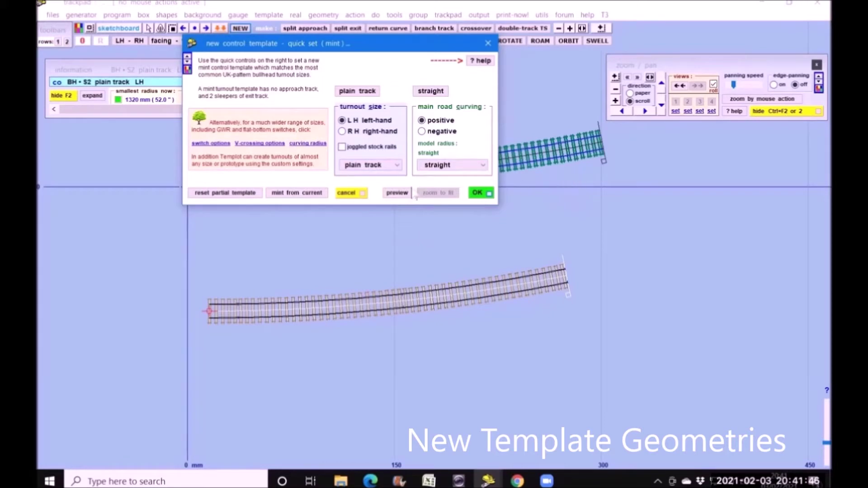
click(477, 193)
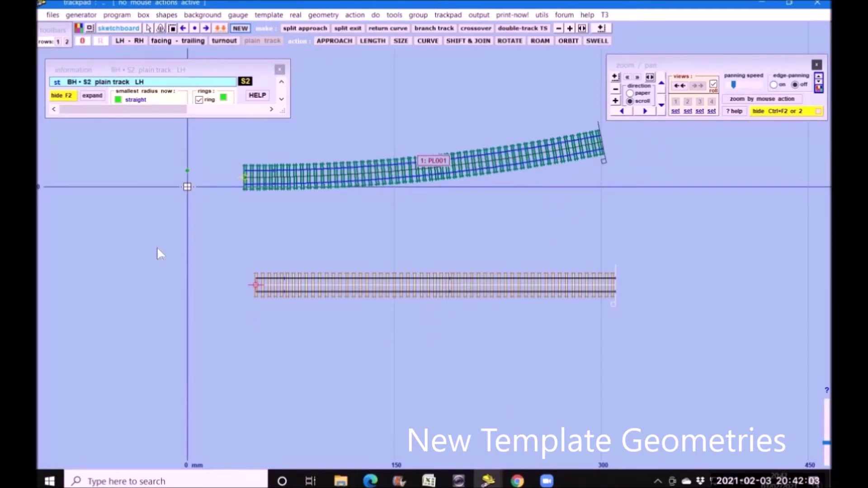
Step: Convert the straight control template into a turnout and store a copy of it as a background template
click(226, 40)
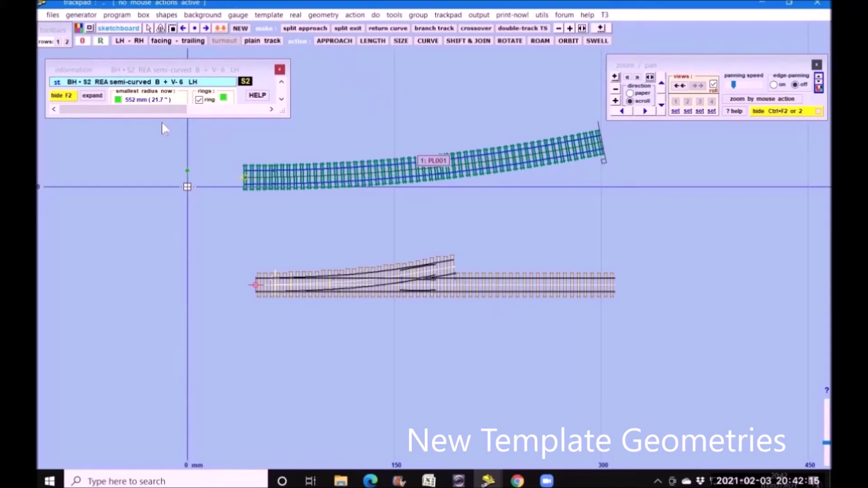
click(116, 16)
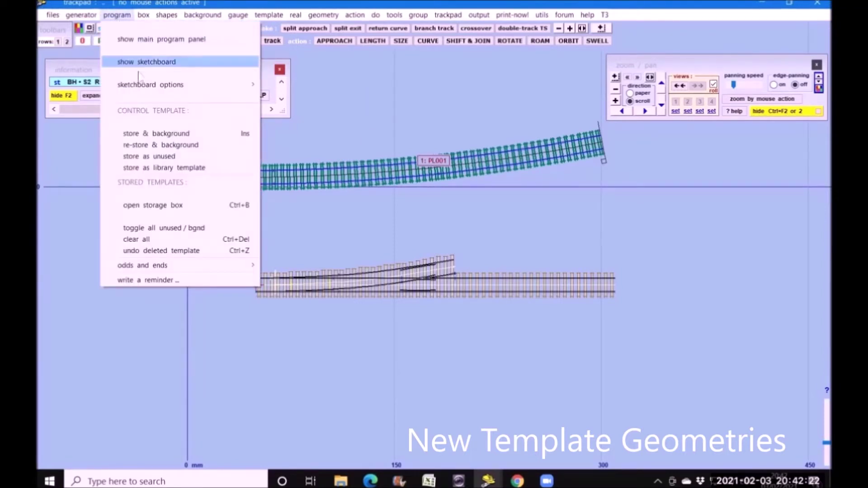
click(160, 134)
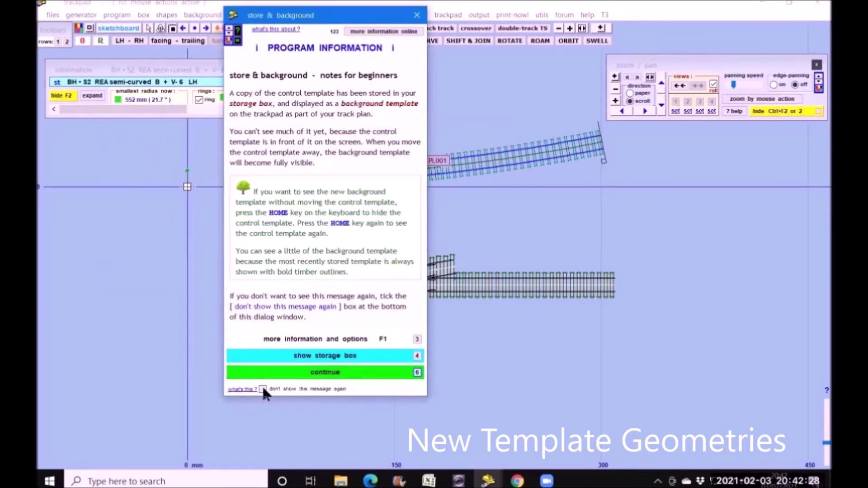
click(345, 373)
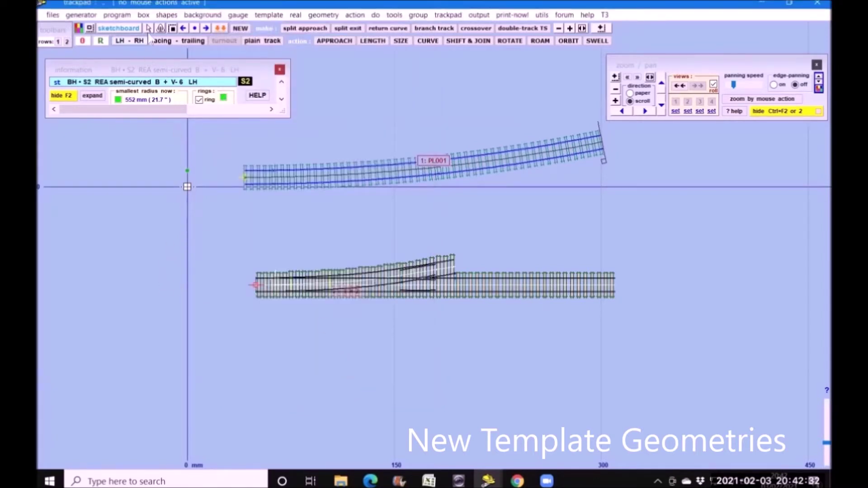
Step: List the stored templates in the storage box and move the box clear of the track drawing
click(143, 15)
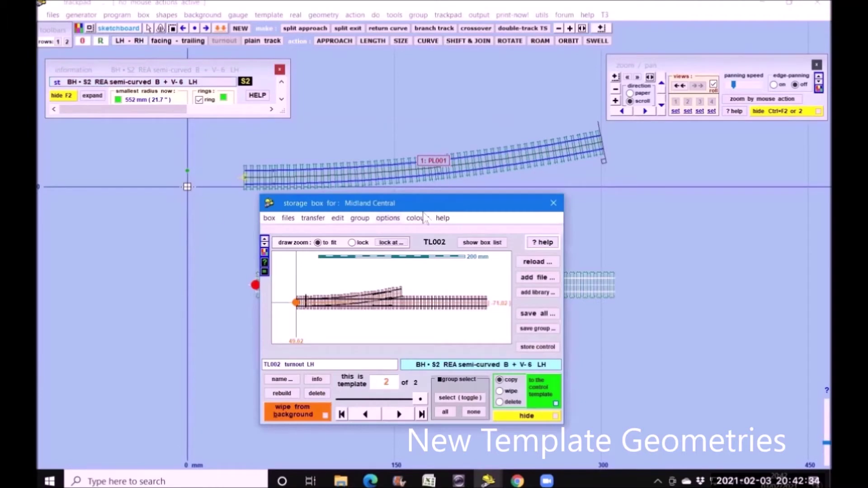
click(476, 244)
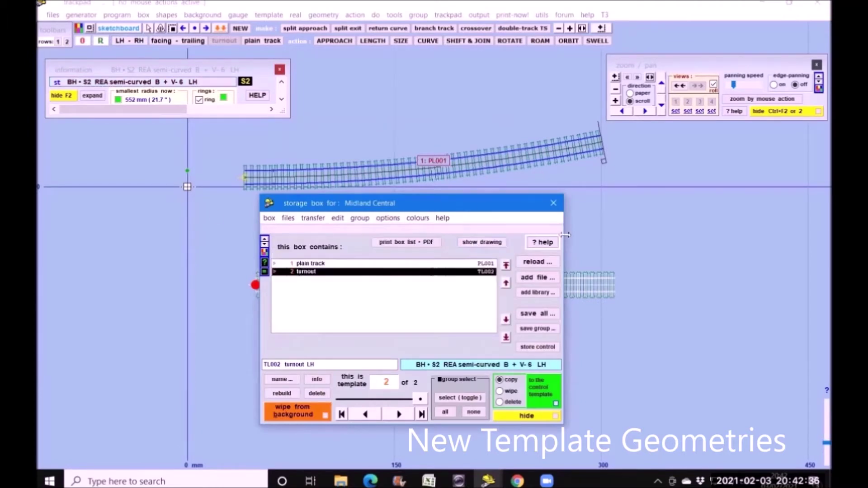
drag(468, 206, 741, 53)
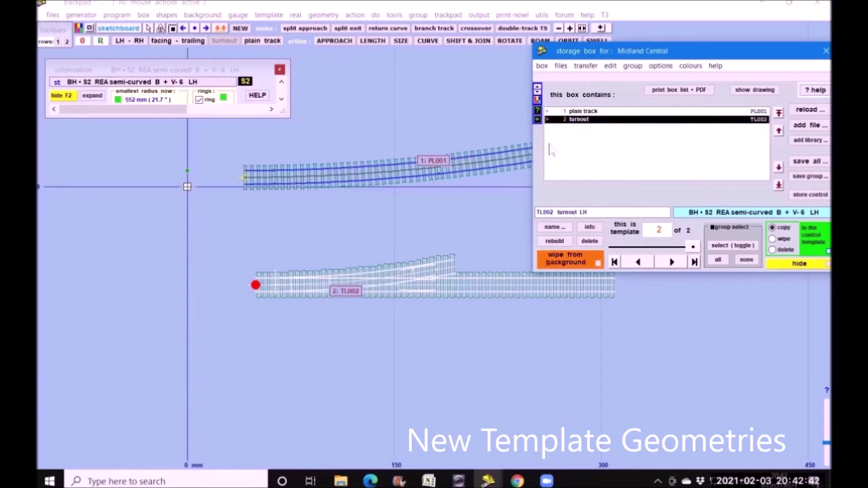
Step: Make stored turnout TL002 the control template and shift it up to about X 51 mm, Y -53 mm
click(366, 297)
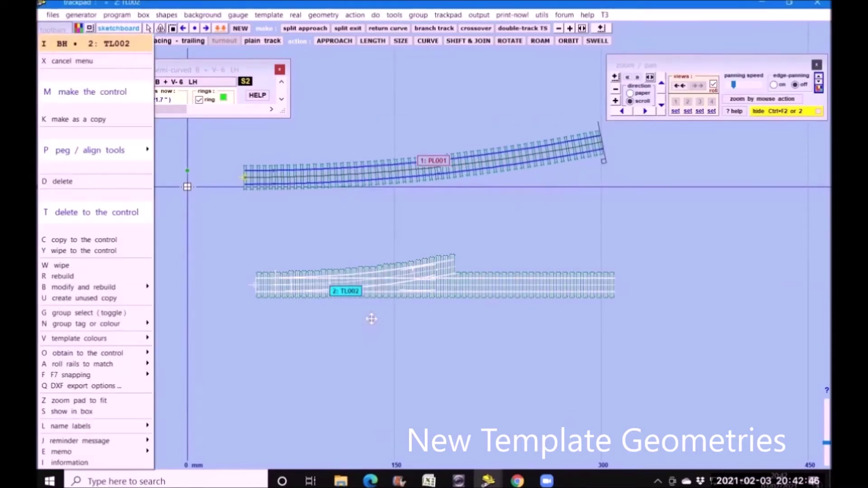
key(m)
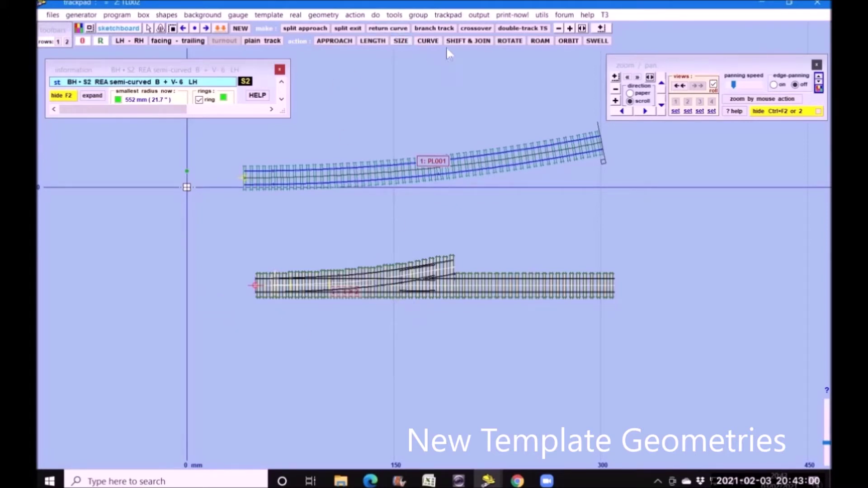
click(468, 40)
drag(374, 117, 374, 72)
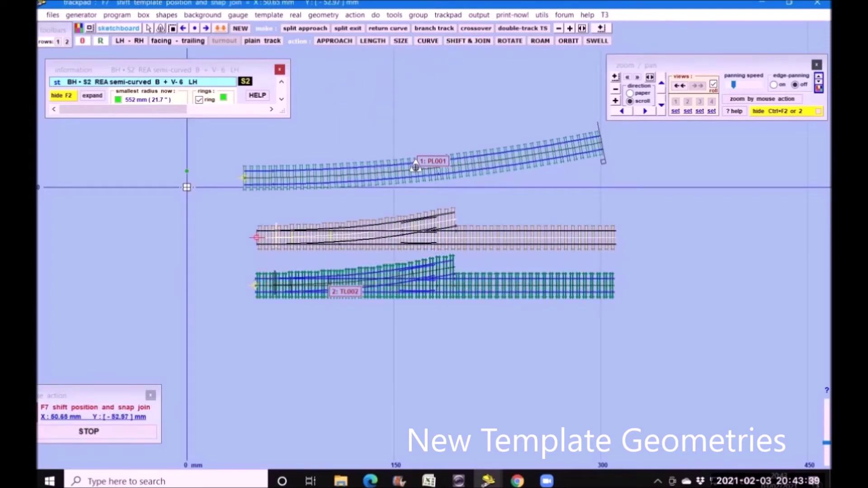
Step: Create a new straight plain track control template and shift it below turnout TL002 to about X 42 mm, Y -160 mm
click(240, 29)
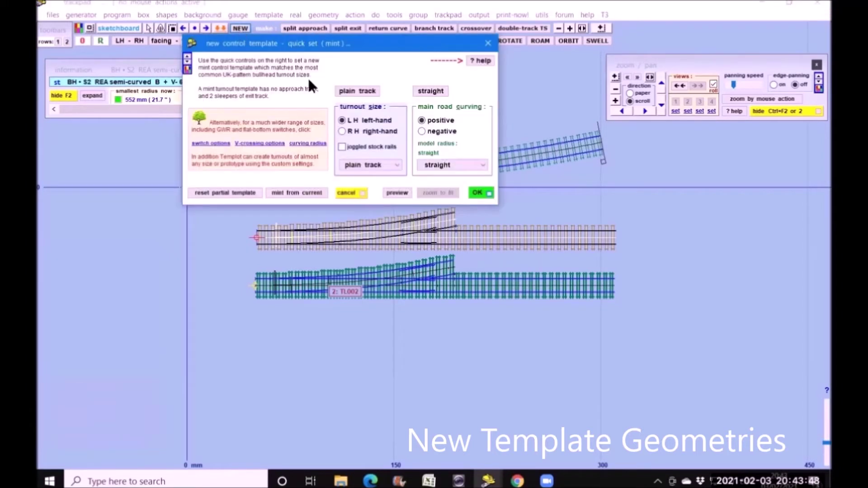
click(478, 194)
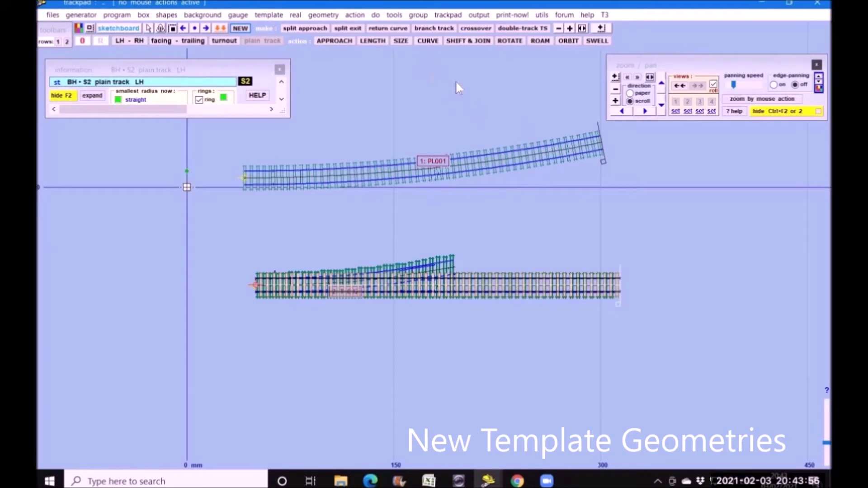
click(469, 41)
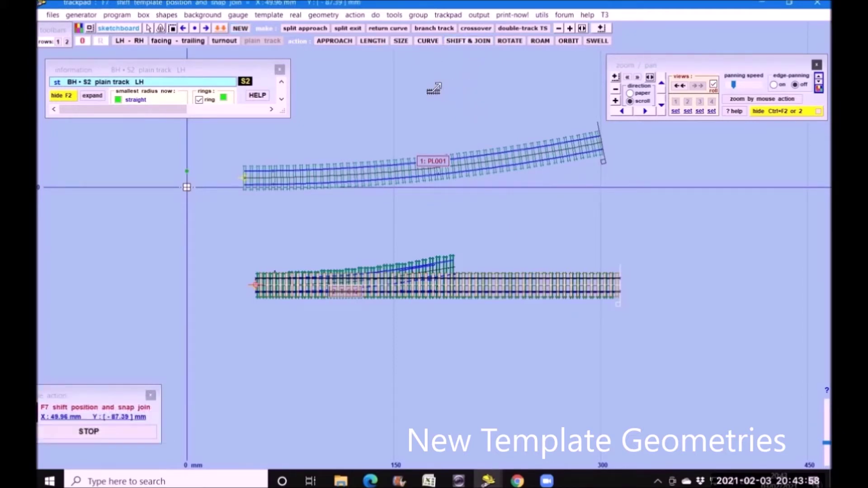
drag(412, 164, 421, 187)
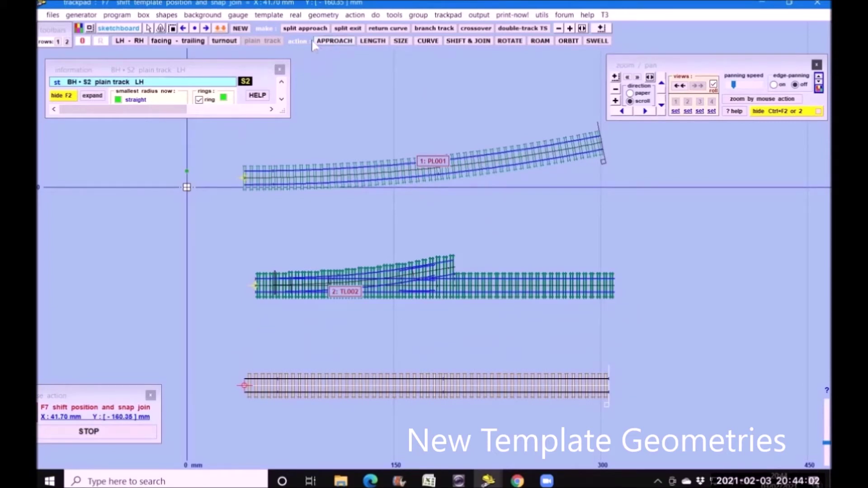
Step: Insert a half-diamond in the plain track control template and store a copy of it as a background template
click(268, 16)
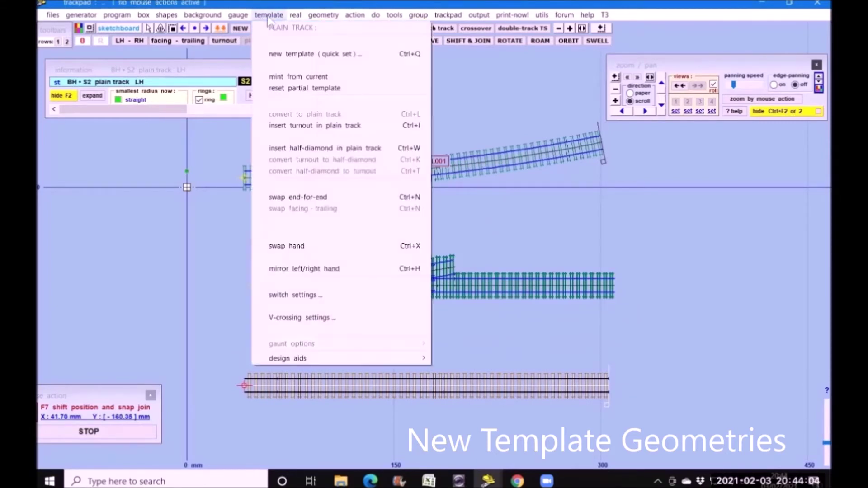
click(347, 149)
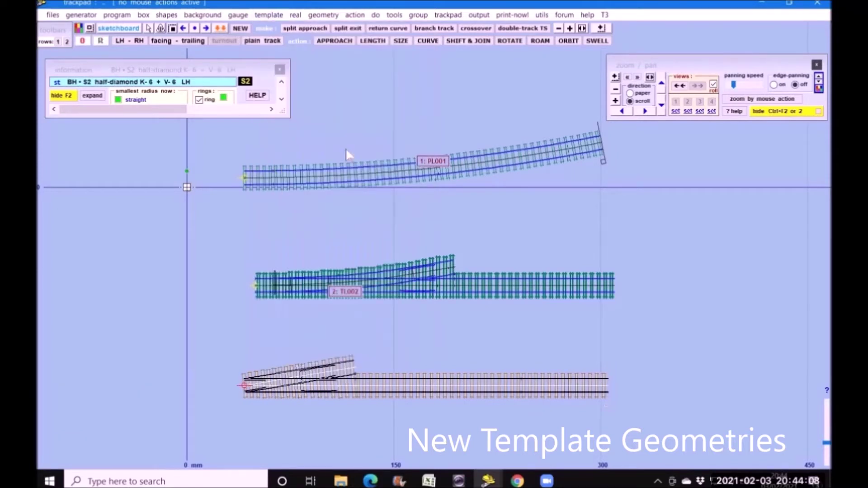
click(127, 15)
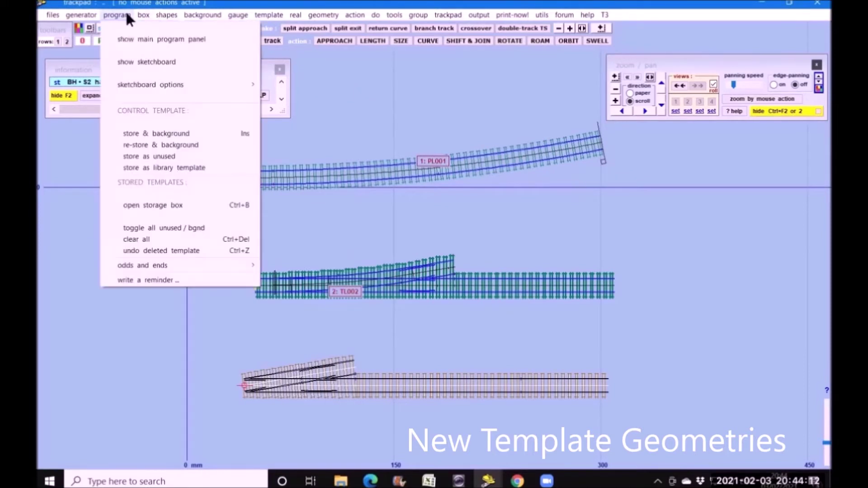
click(145, 134)
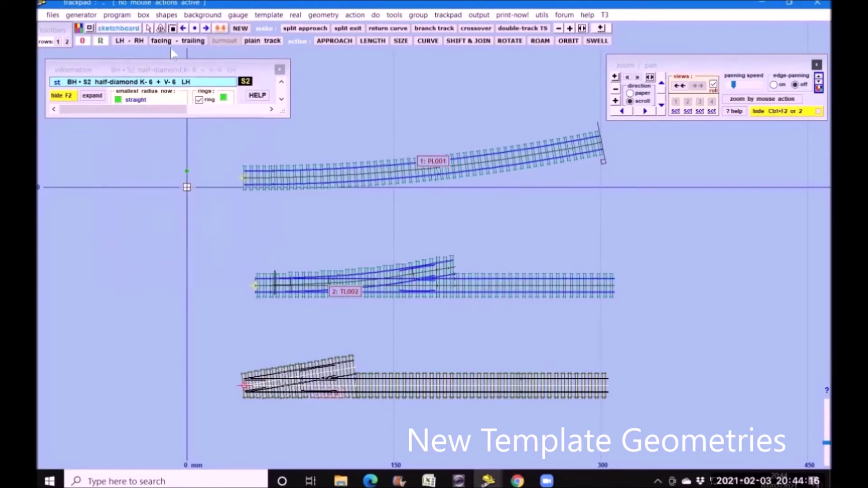
Step: Check the half-diamond's entry in the storage box list and close the box
click(144, 15)
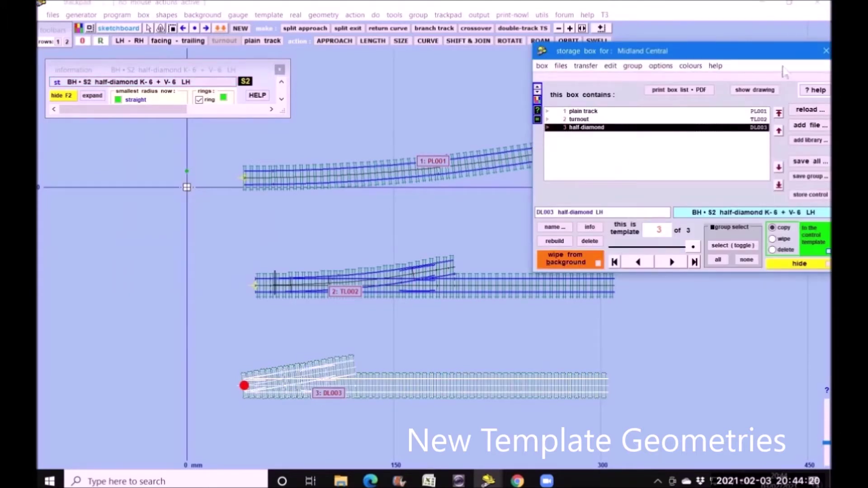
drag(786, 53, 688, 52)
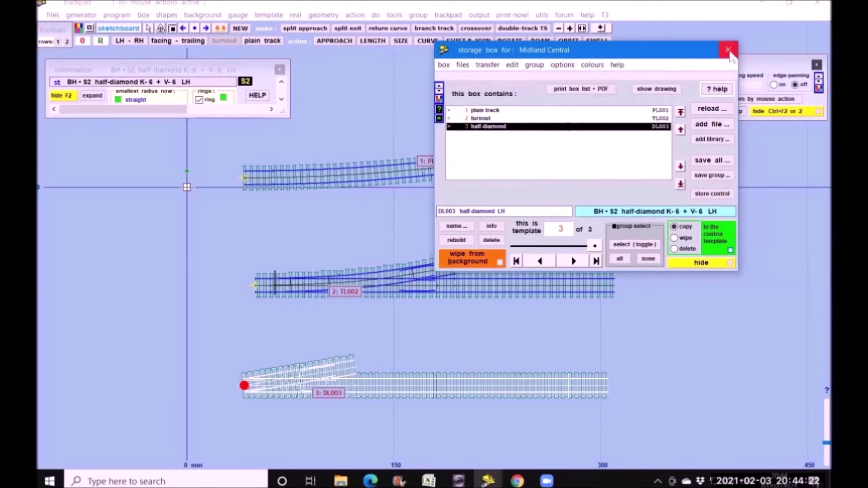
click(728, 50)
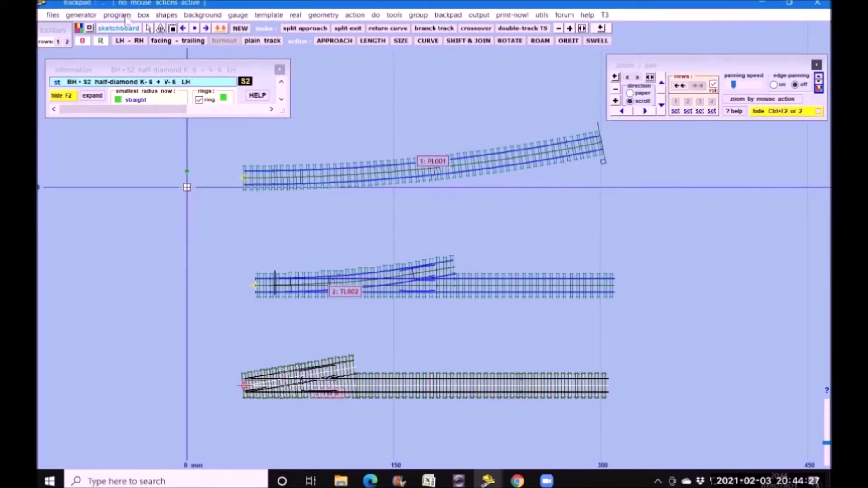
click(125, 17)
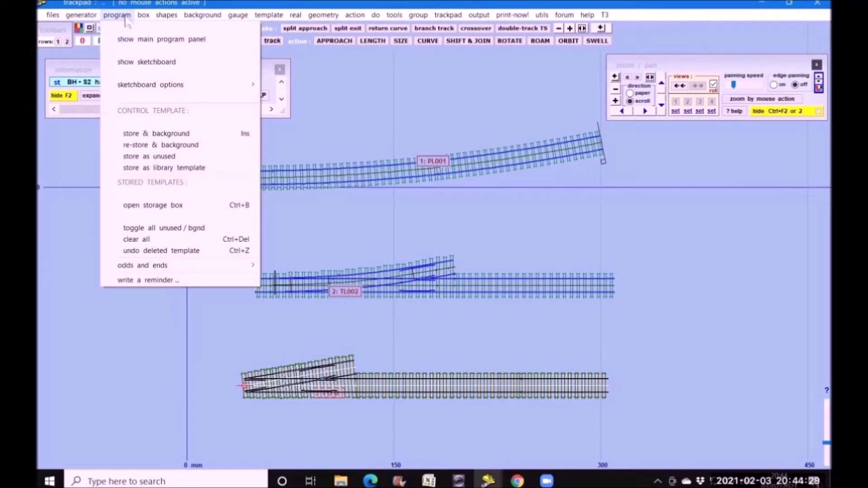
click(137, 48)
click(112, 17)
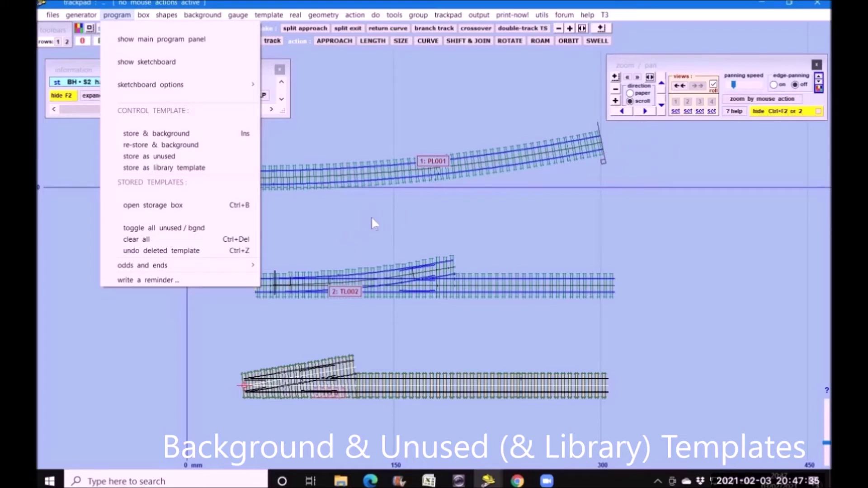
mouse_move(517, 233)
mouse_down()
mouse_move(506, 167)
mouse_move(529, 129)
mouse_up()
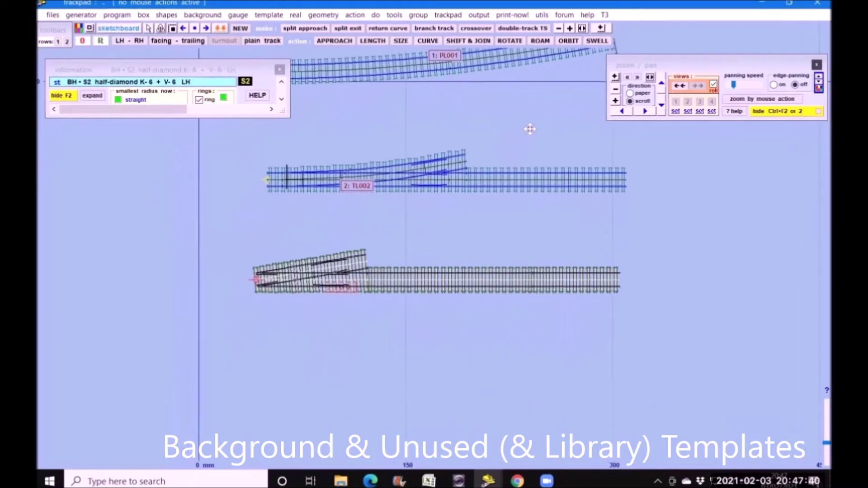
click(114, 15)
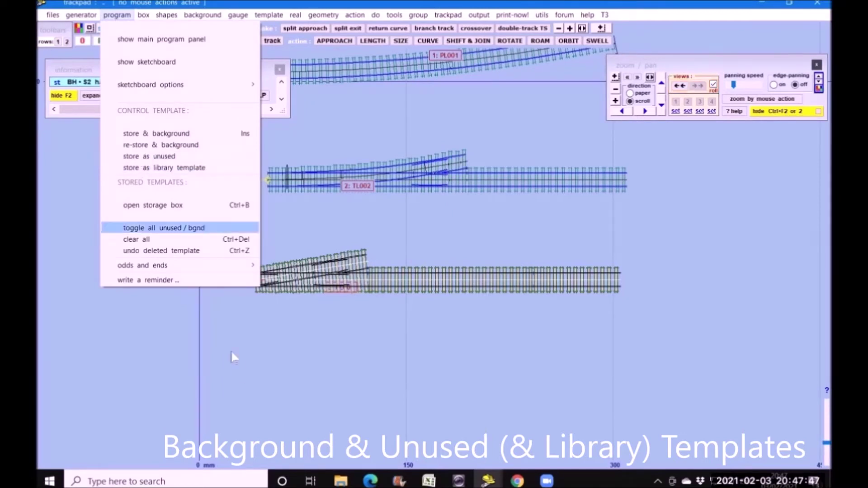
click(279, 359)
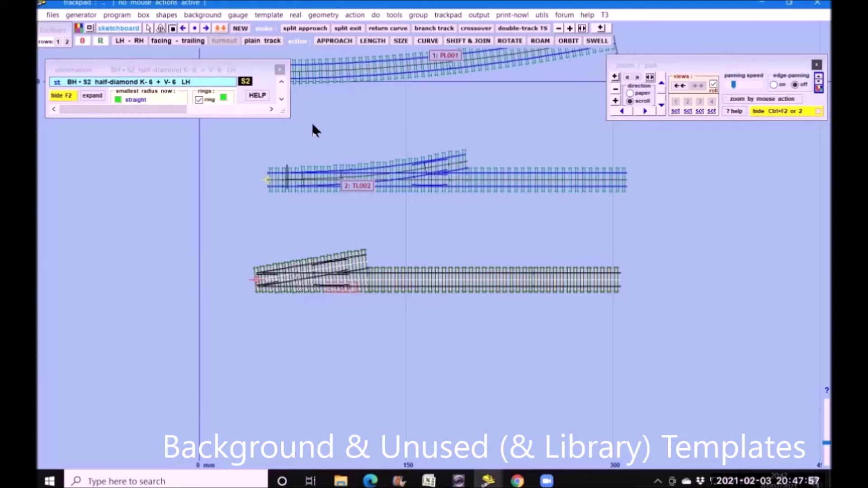
Step: Create another straight plain track control template and shift it below half-diamond DL003 to about X 41 mm, Y -216 mm
click(241, 28)
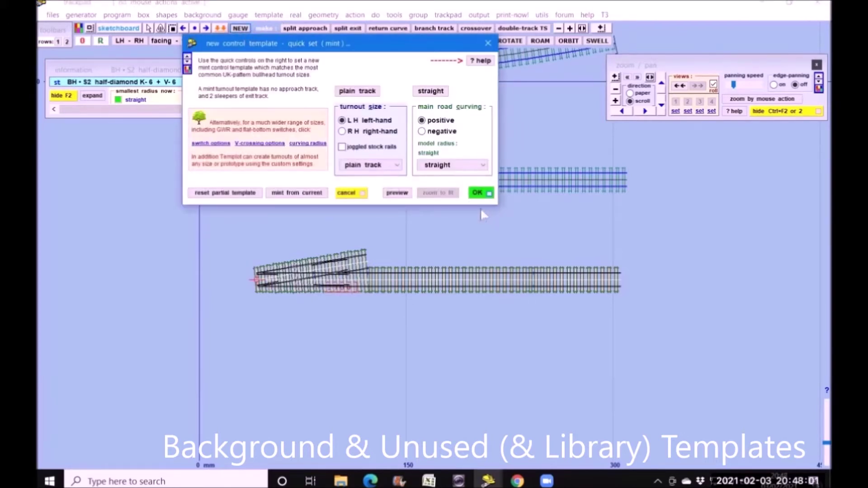
click(479, 193)
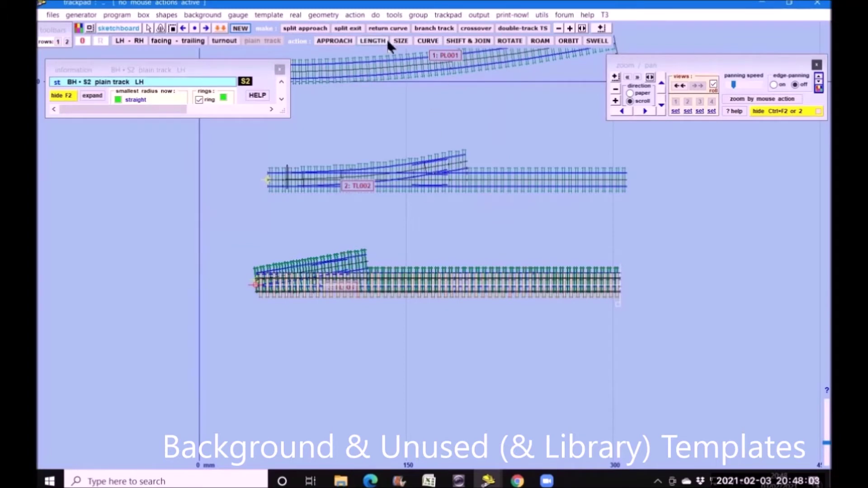
click(477, 43)
drag(541, 93, 543, 166)
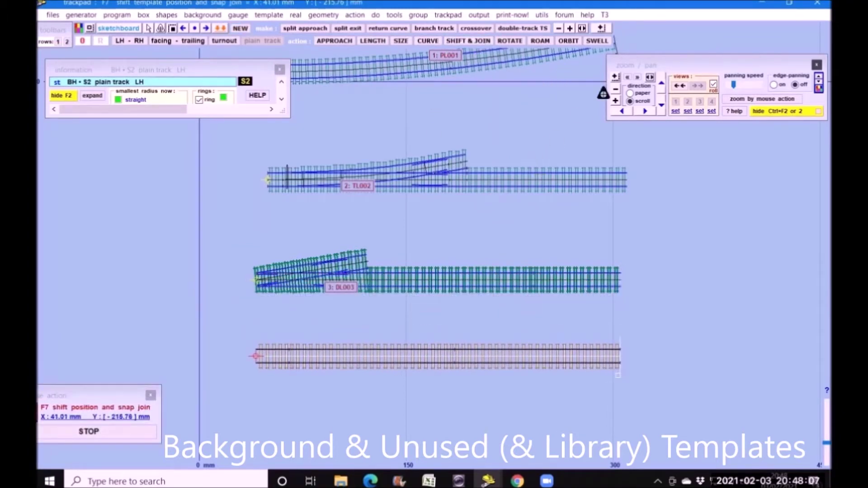
Step: Store the plain track control template as unused and compare its entry with the background half-diamond in the storage box list
click(118, 15)
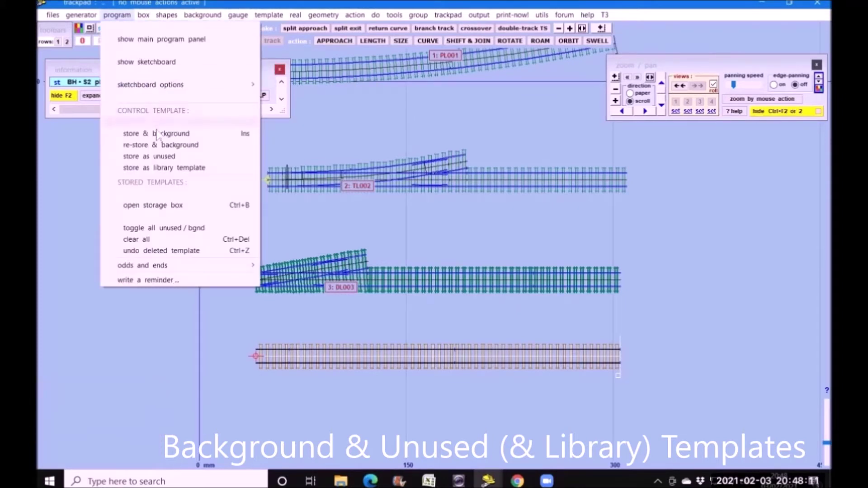
click(150, 158)
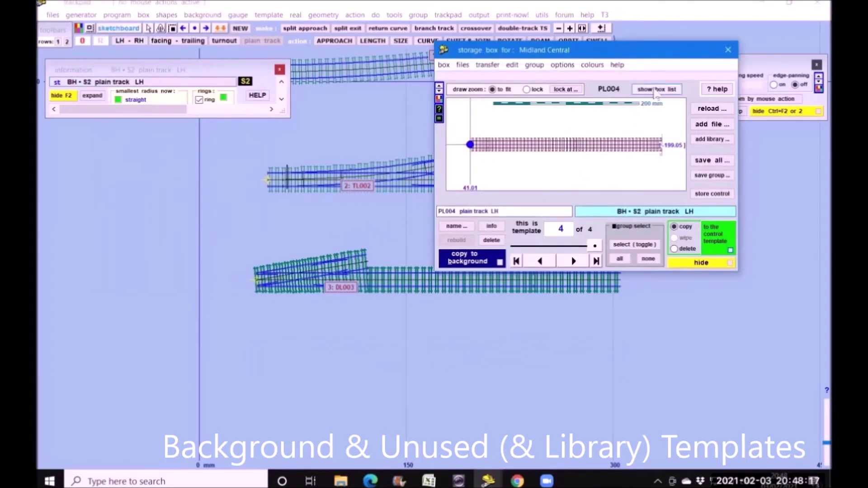
click(657, 89)
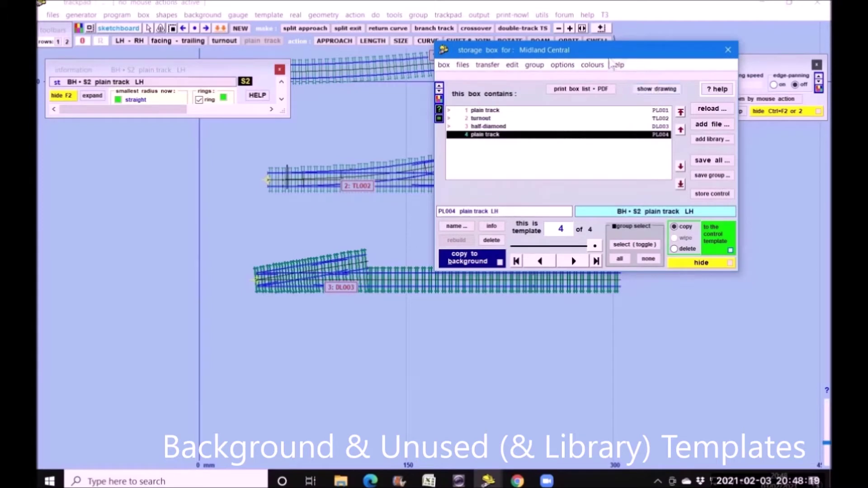
drag(608, 55, 407, 42)
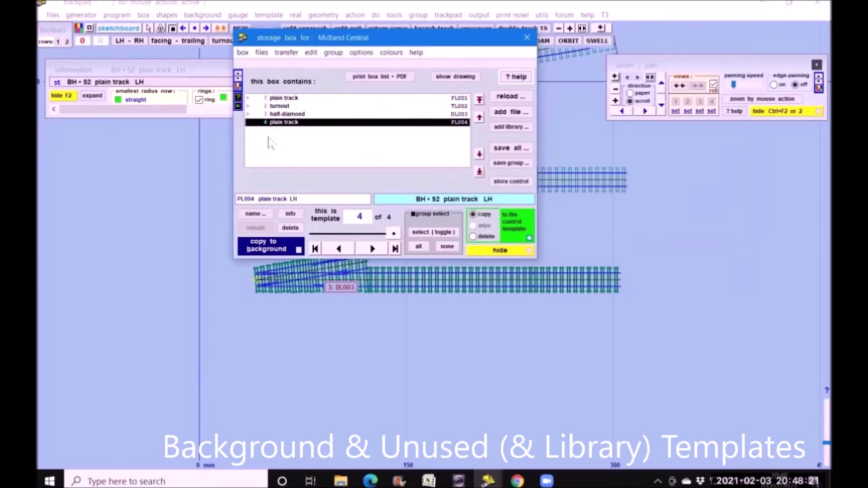
click(291, 116)
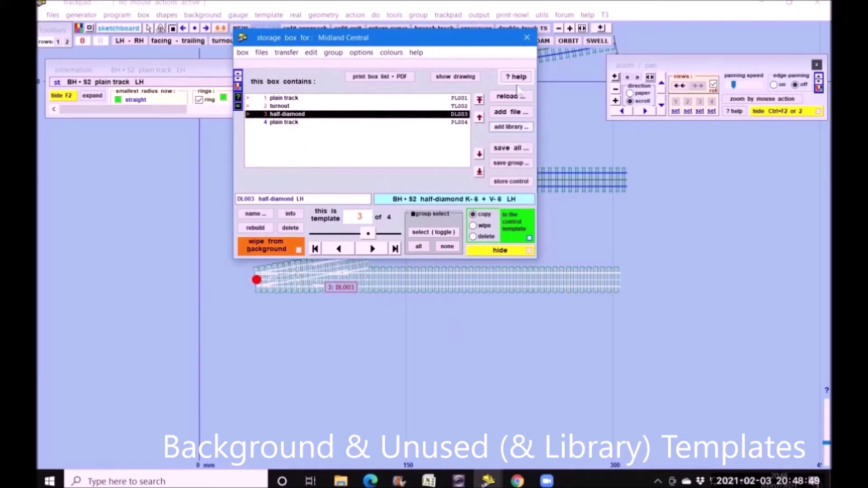
click(527, 38)
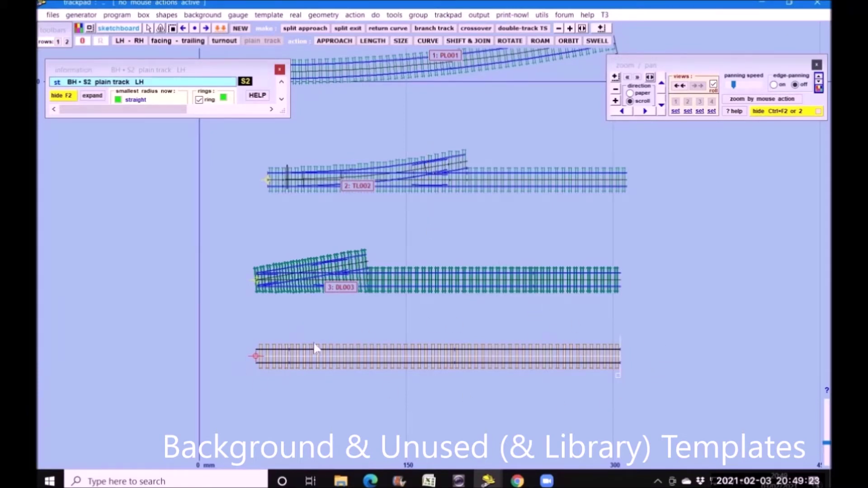
Step: Shift the plain track control template up between TL002 and DL003, to about X 71 mm, Y -129 mm
click(468, 41)
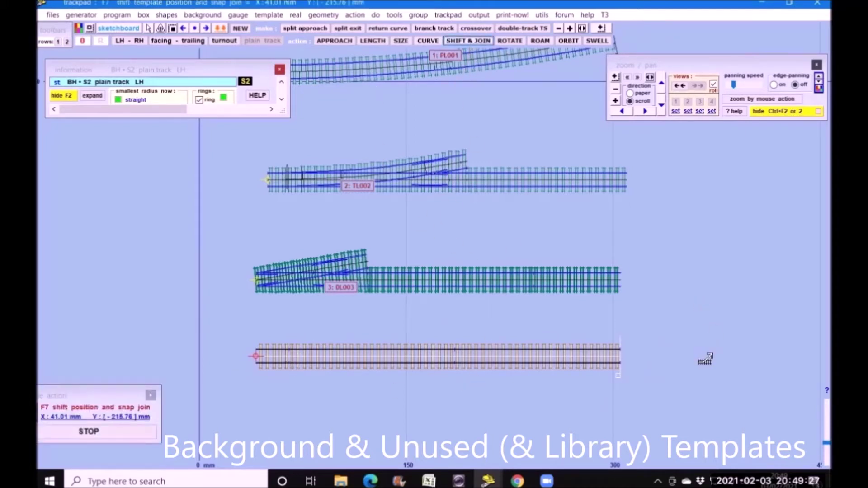
drag(717, 355, 680, 349)
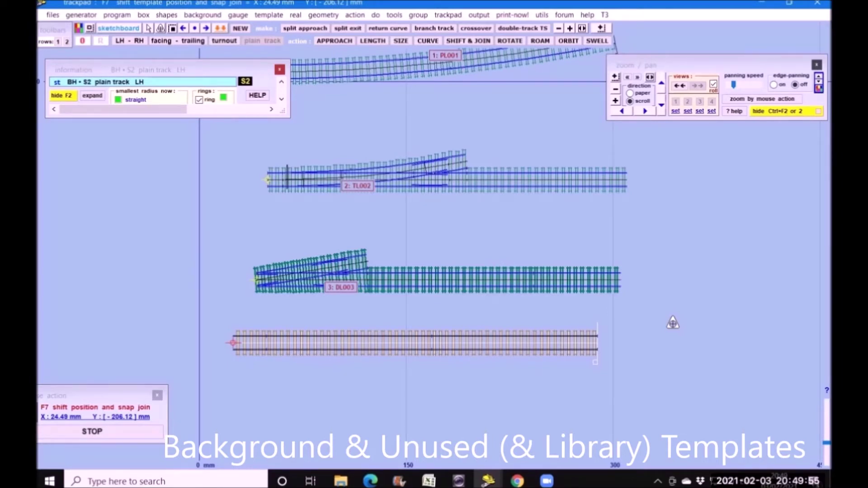
drag(588, 436, 661, 333)
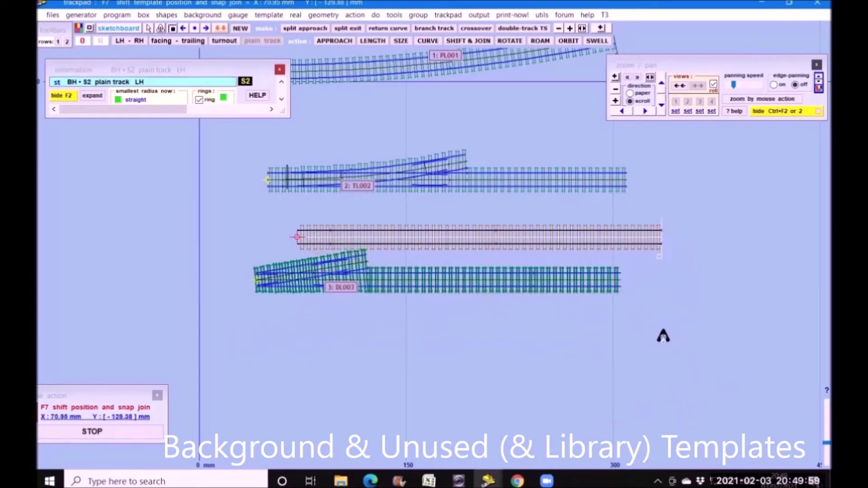
Step: Copy the unused plain track template PL004 to the background from the storage box list and close the box
click(118, 19)
click(142, 16)
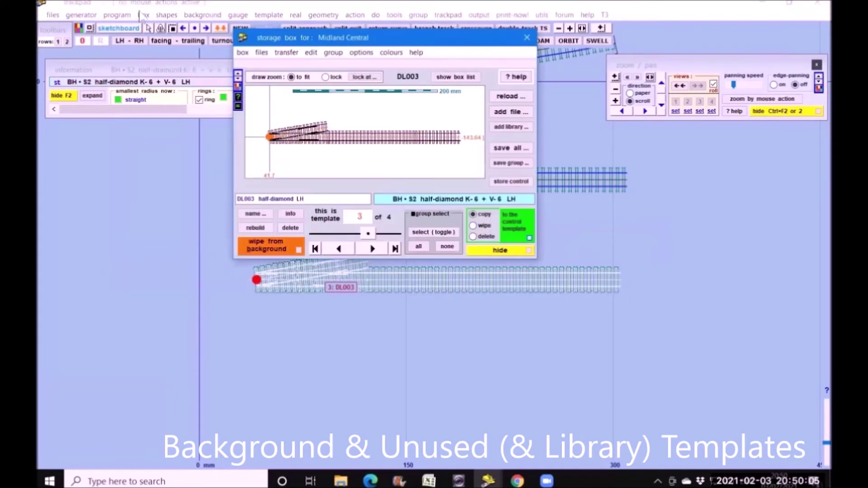
click(456, 77)
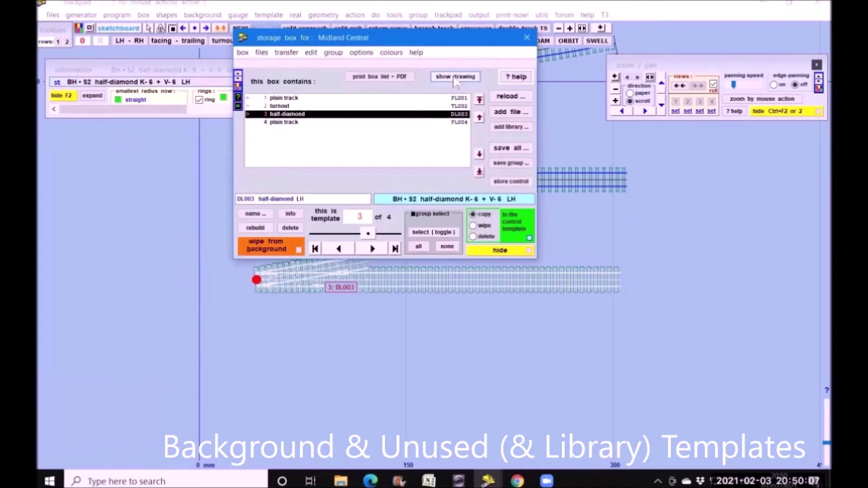
click(292, 123)
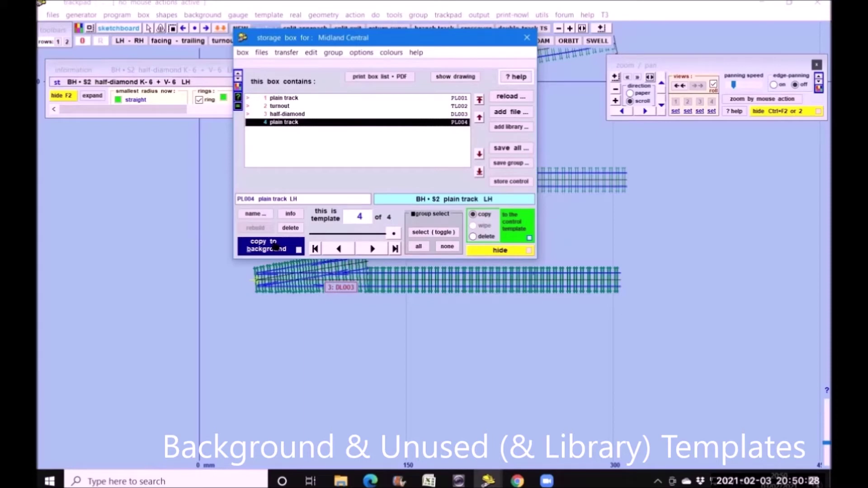
click(275, 247)
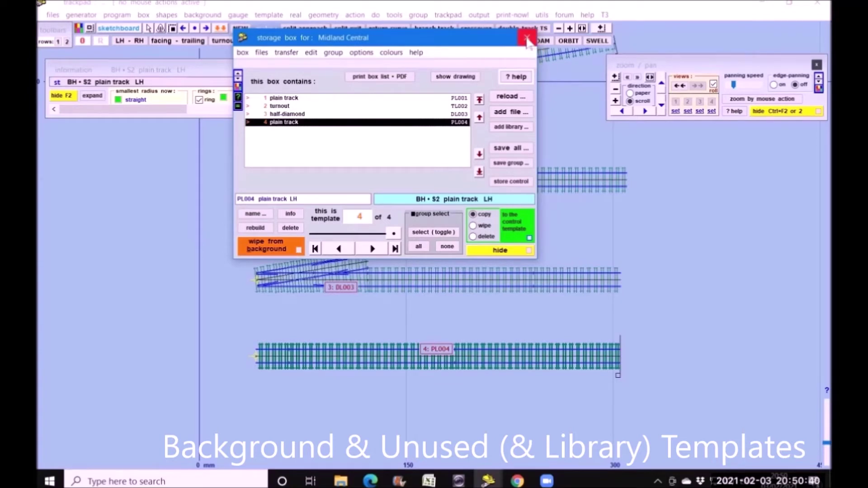
click(527, 39)
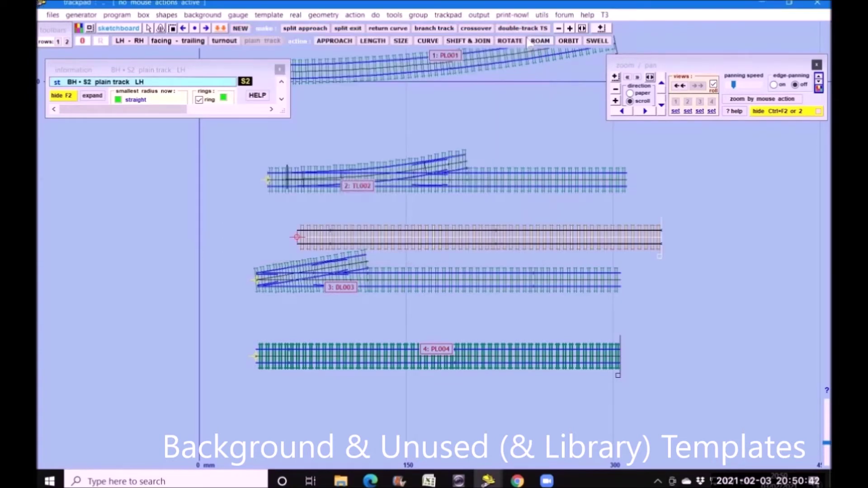
Step: Delete the background plain track template PL004 from the trackpad
click(120, 16)
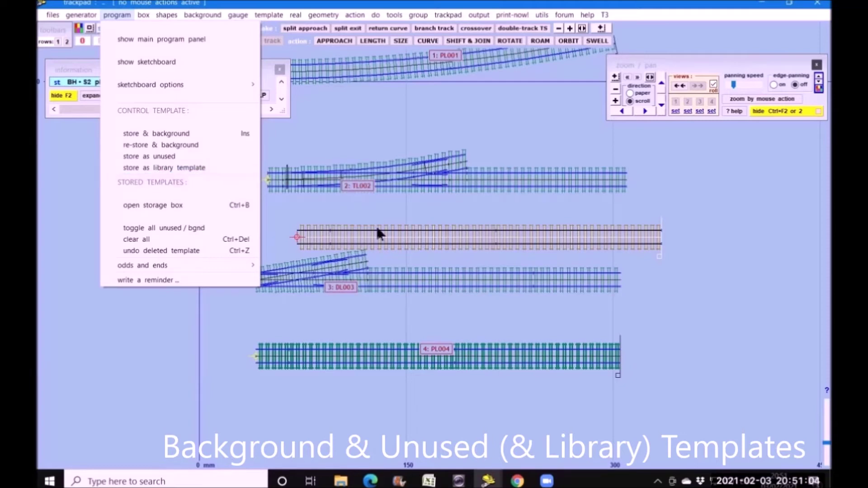
click(525, 198)
click(369, 325)
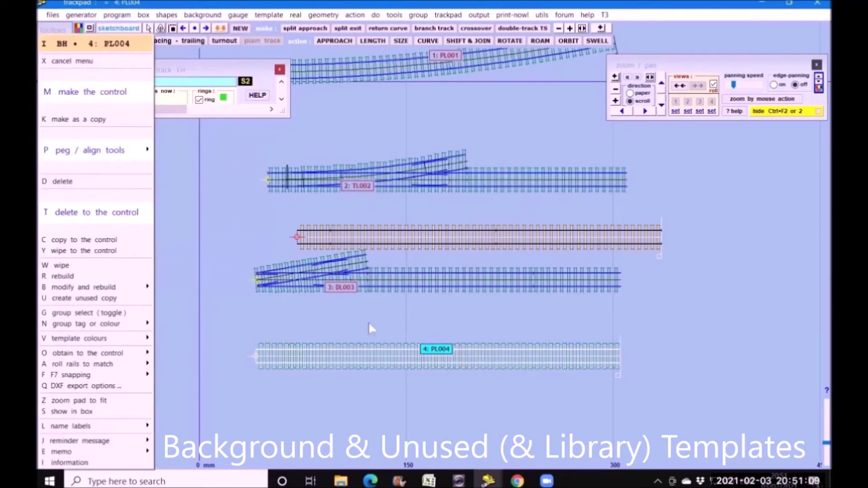
click(95, 185)
click(289, 229)
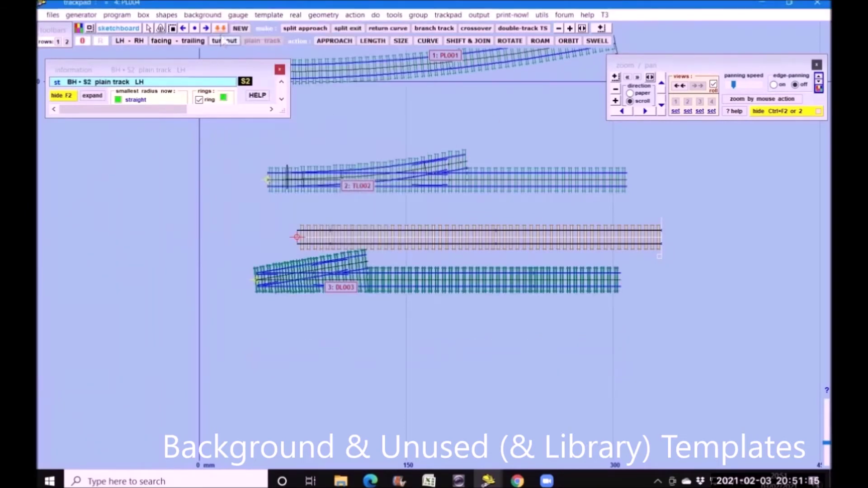
Step: Create a new straight plain track control template and shift it below half-diamond DL003 to about X 38 mm, Y -230 mm
click(243, 28)
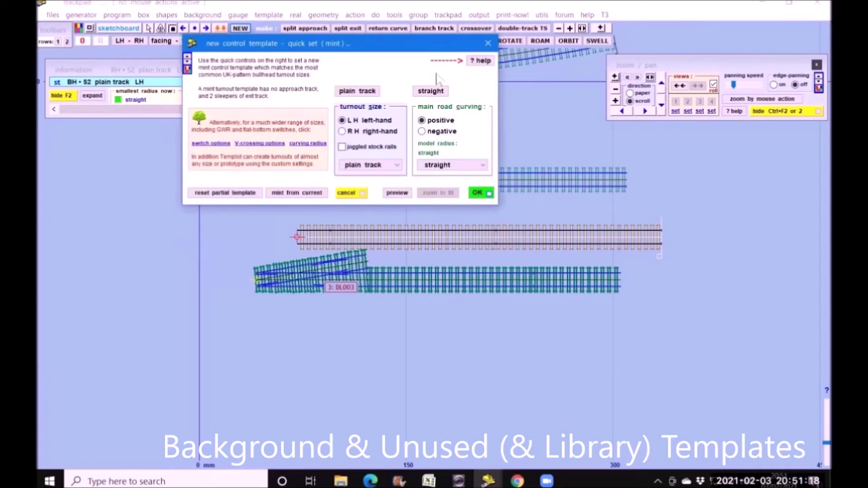
click(478, 194)
click(460, 40)
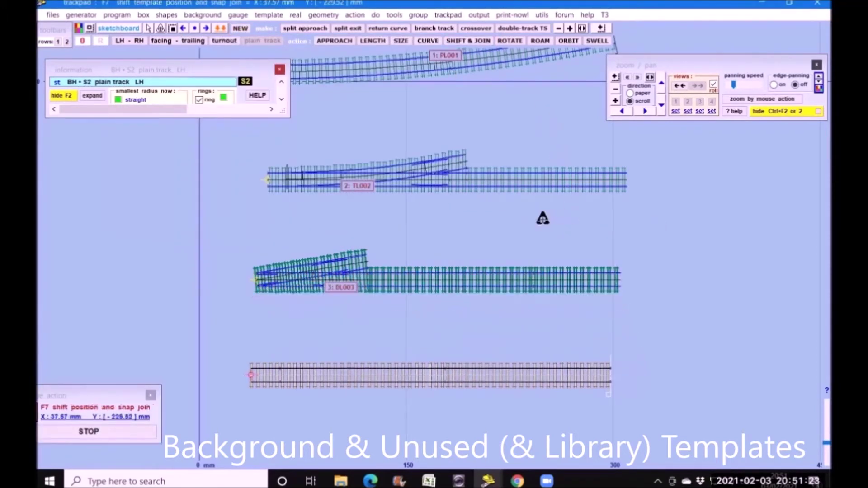
Step: Convert the plain track control template to a turnout and store it as a library template
click(223, 41)
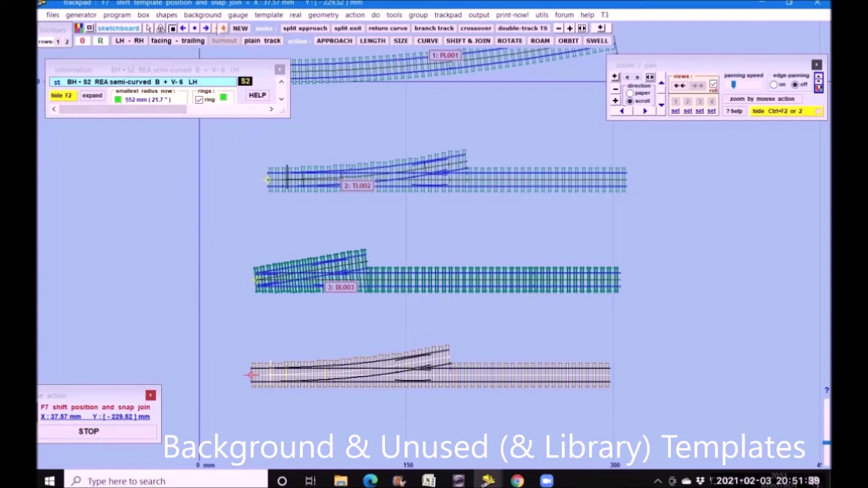
click(143, 15)
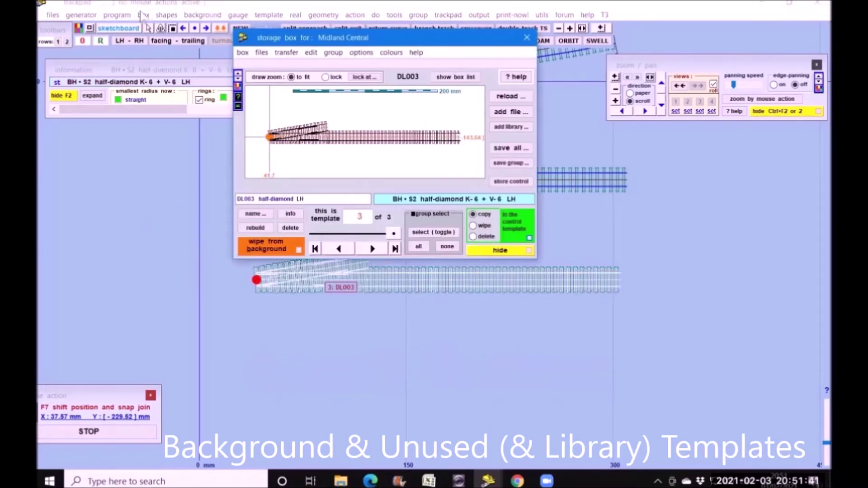
click(117, 15)
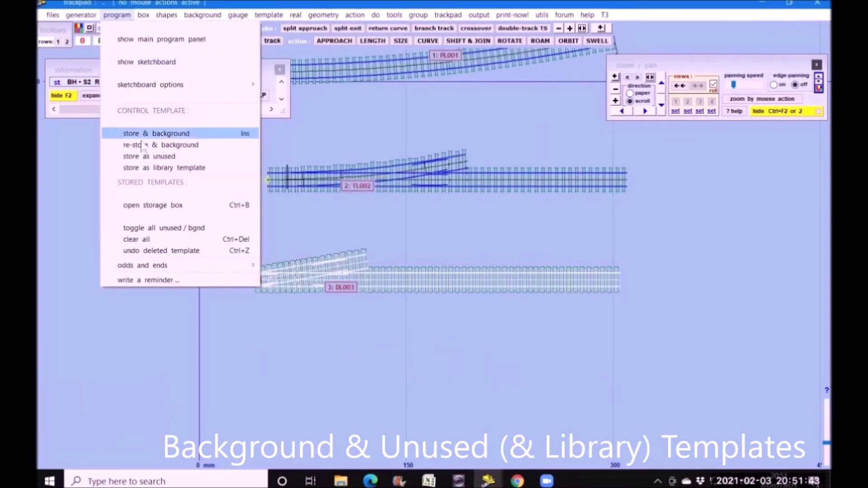
click(143, 168)
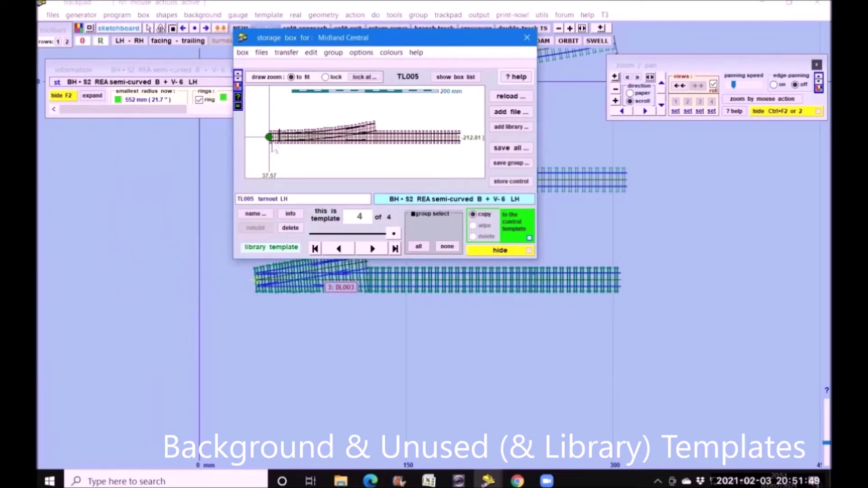
Step: Compare the library turnout's entry with background plain track PL001 in the storage box list, and close the box
click(455, 77)
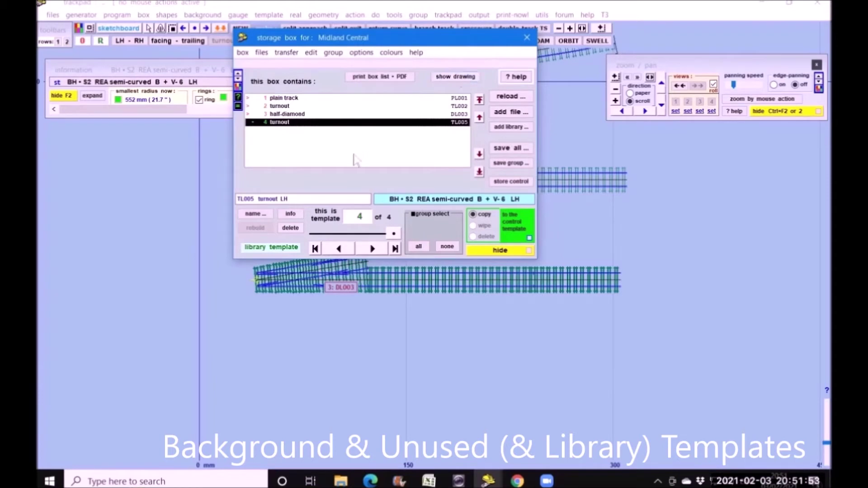
click(294, 99)
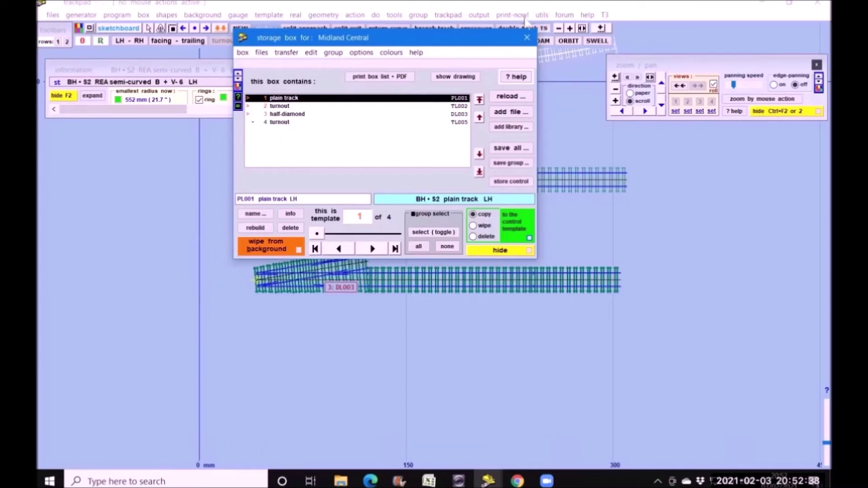
click(526, 38)
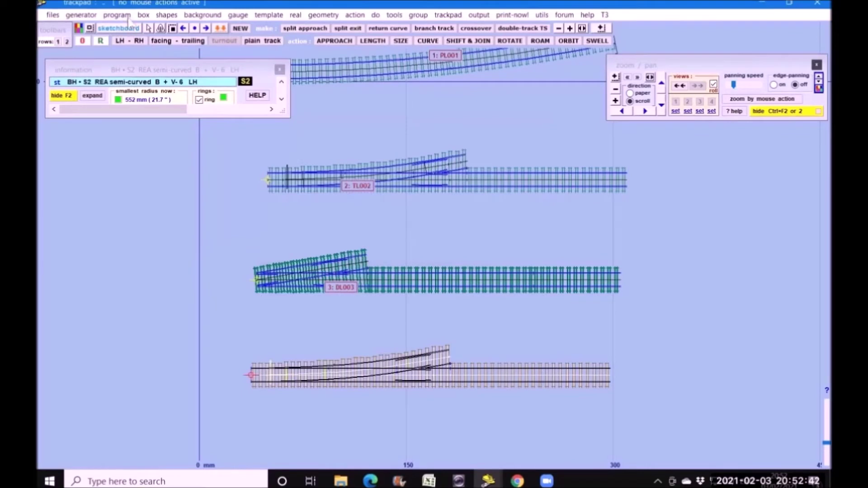
click(126, 14)
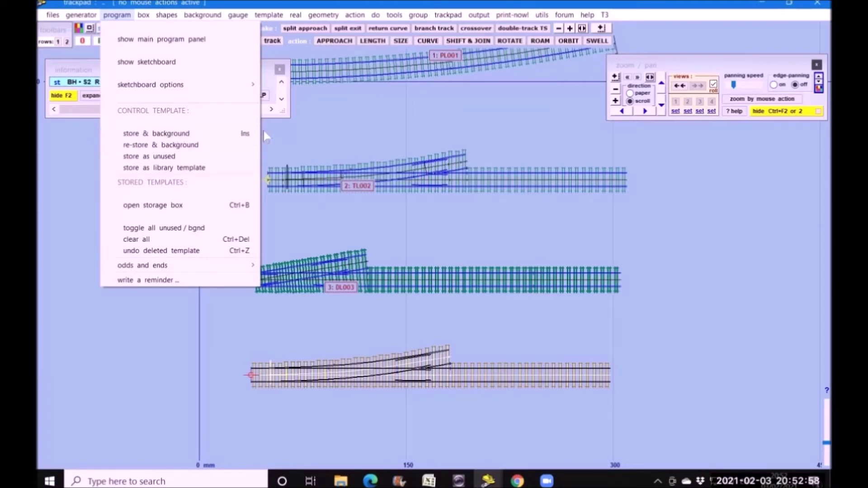
click(379, 118)
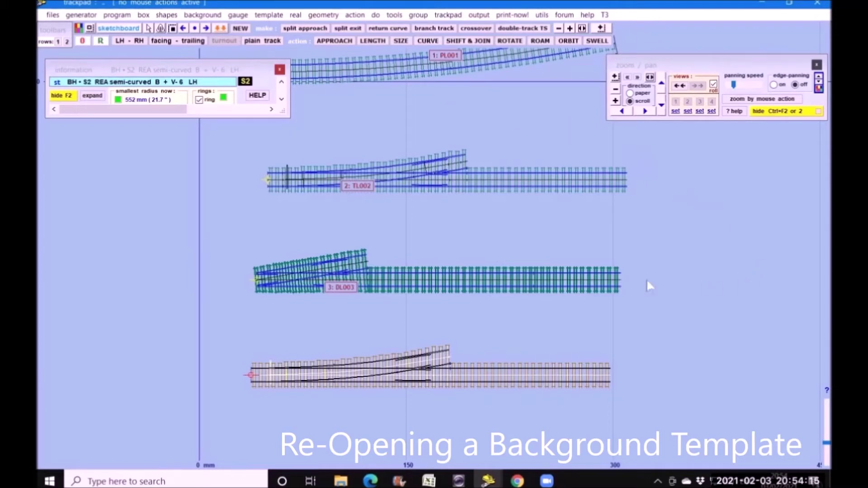
click(409, 287)
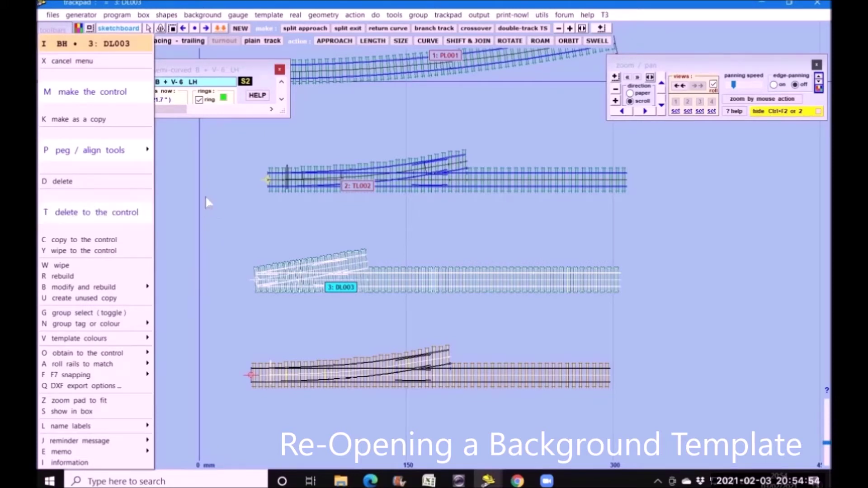
key(t)
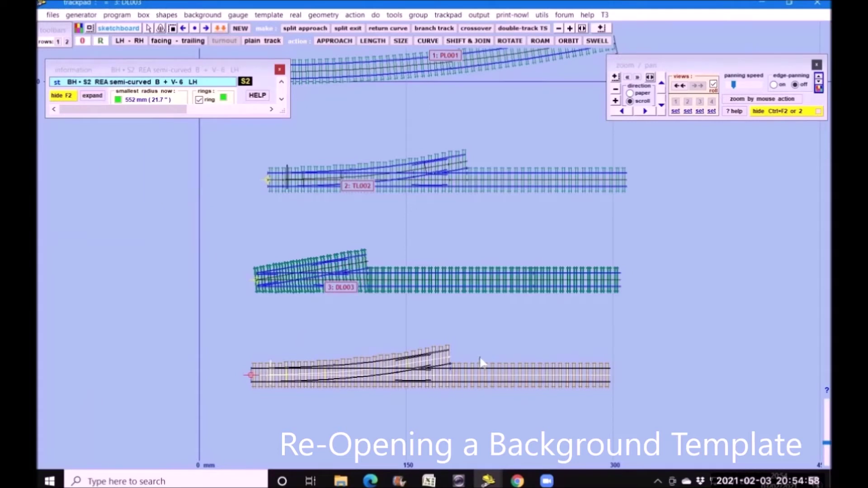
Step: Shift the turnout control template to about X 33 mm, Y -225 mm and end the shift action
click(466, 41)
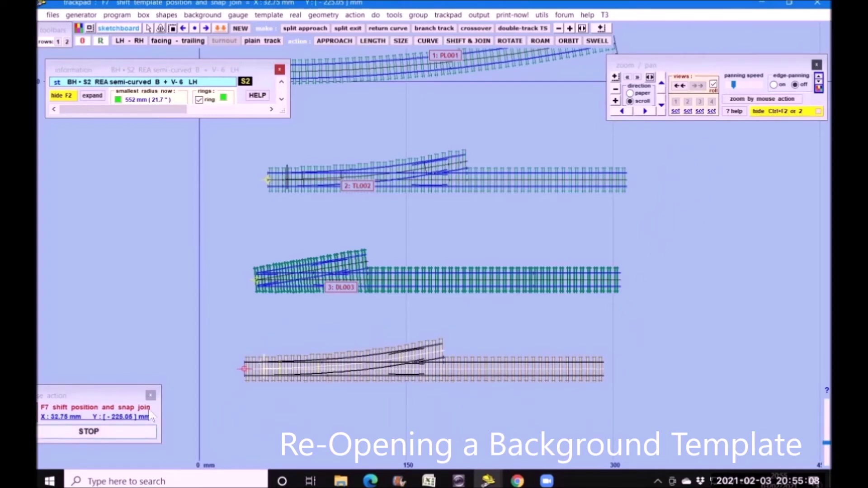
click(89, 431)
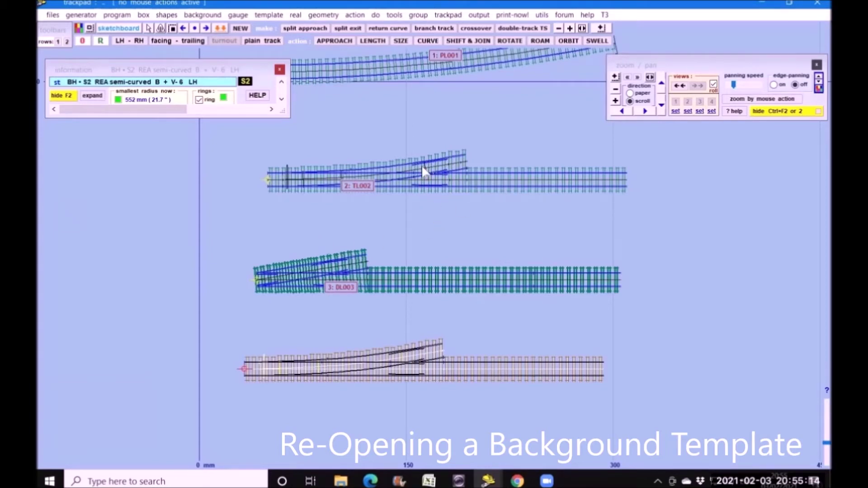
Step: Make background turnout TL002 the control template and shift it slightly down and to the left
click(283, 178)
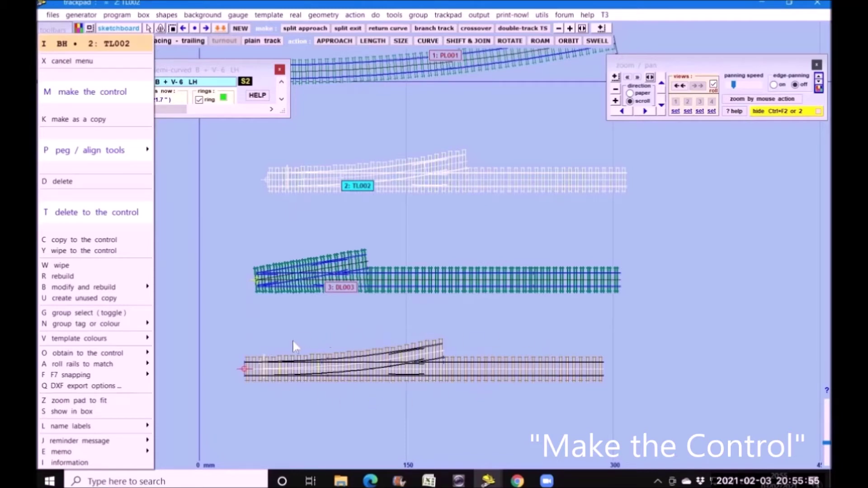
click(90, 101)
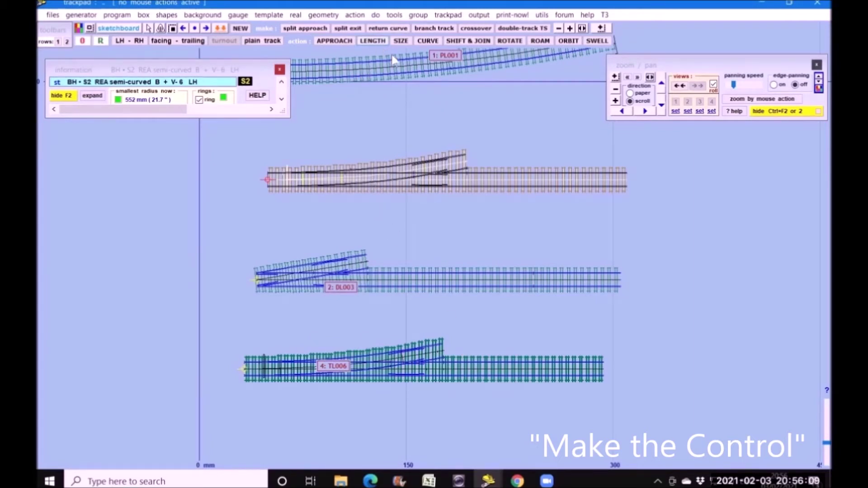
click(469, 40)
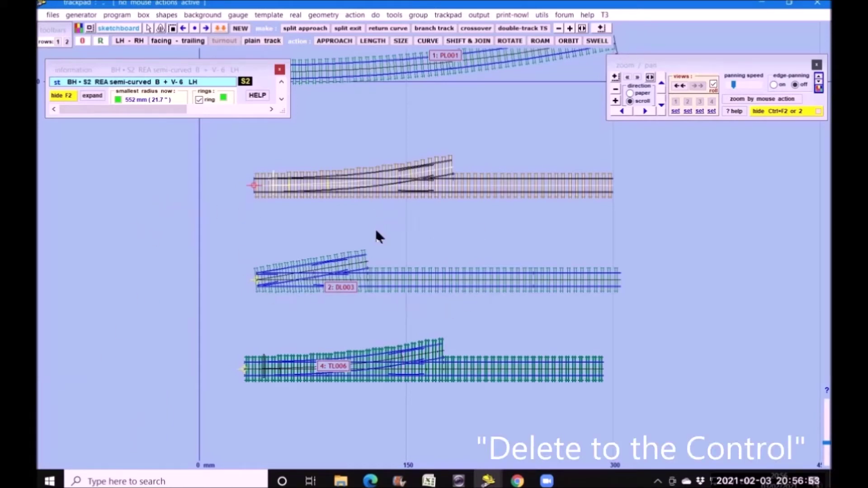
Step: Delete background half-diamond DL003 to the control template and turn off the confirmation message for this operation
click(298, 277)
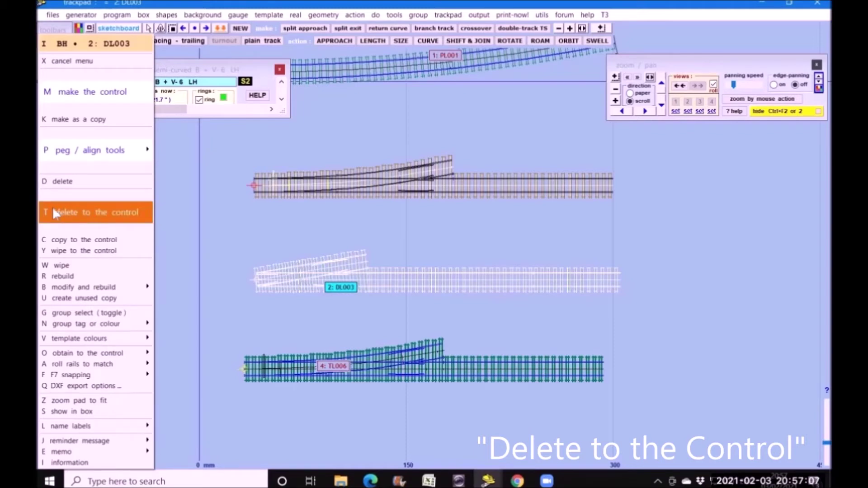
click(128, 216)
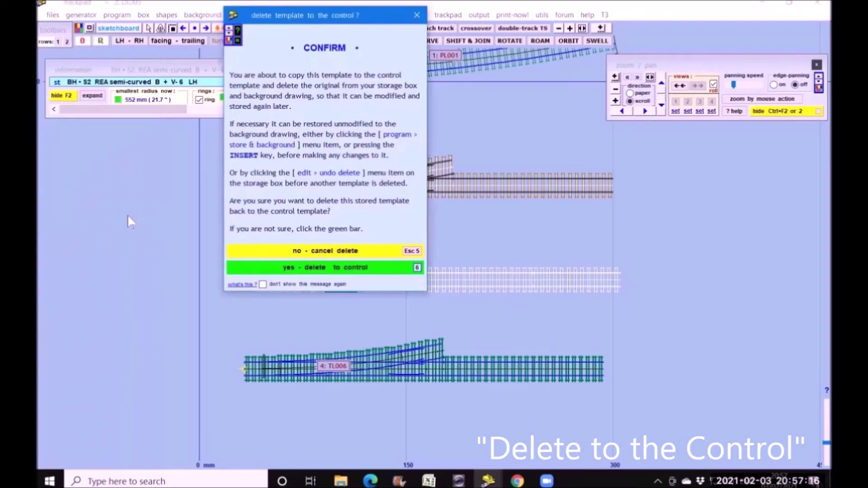
click(263, 285)
click(350, 269)
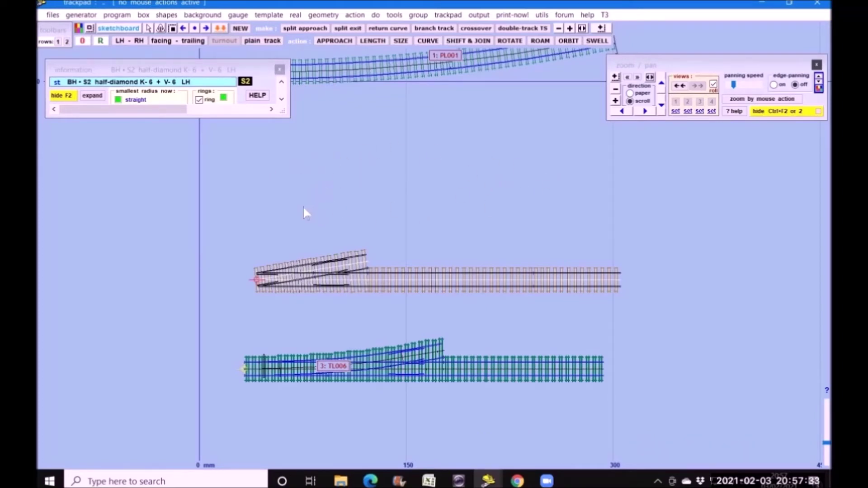
Step: Check the storage box list for the templates remaining after the deletion to the control, and close the box
click(144, 17)
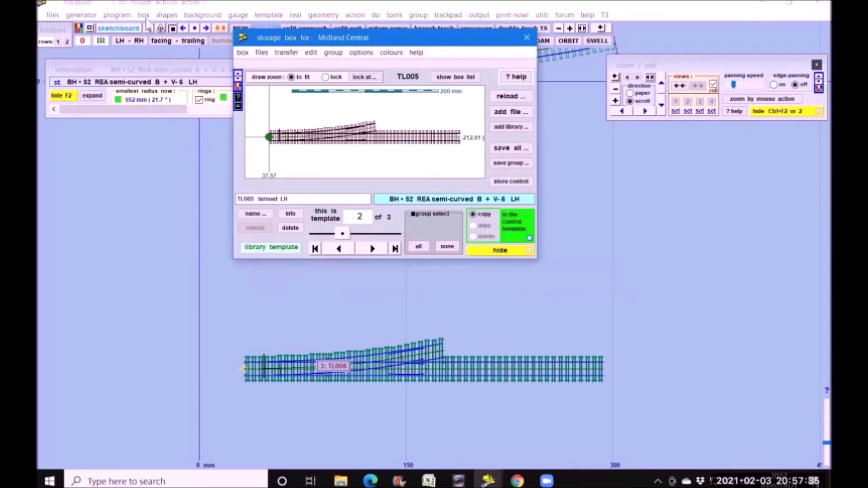
click(442, 78)
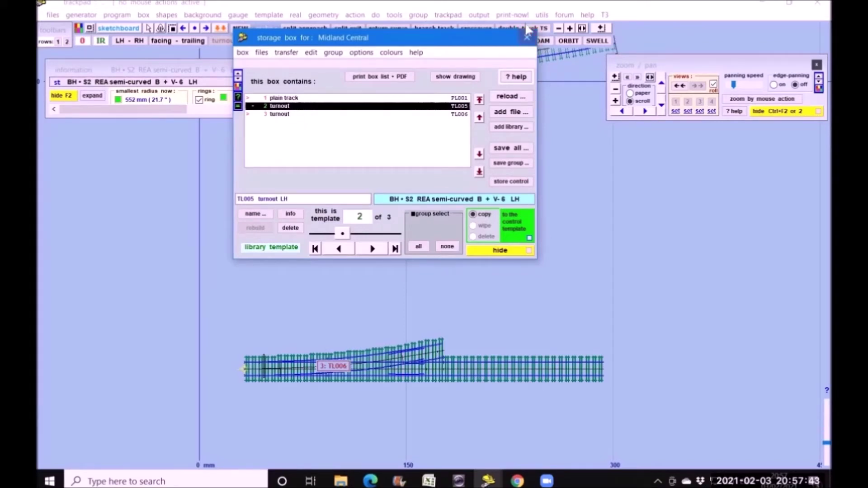
click(526, 40)
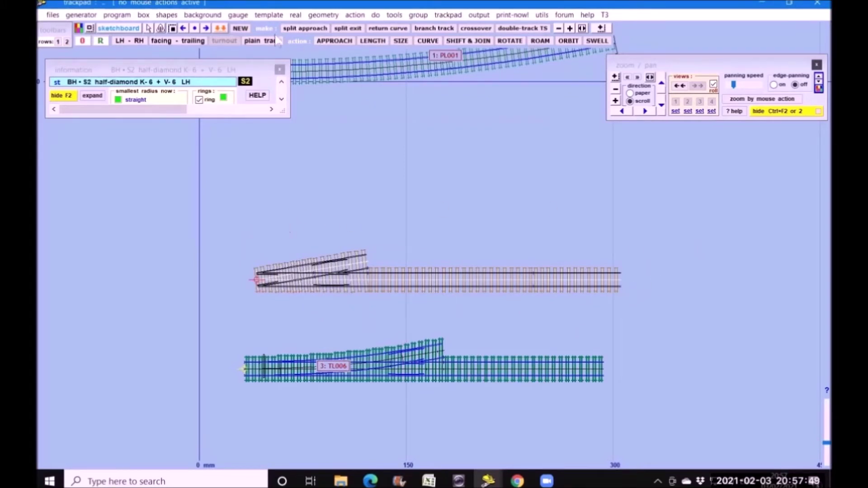
Step: Store the half-diamond control template as a background template at its current position
click(220, 29)
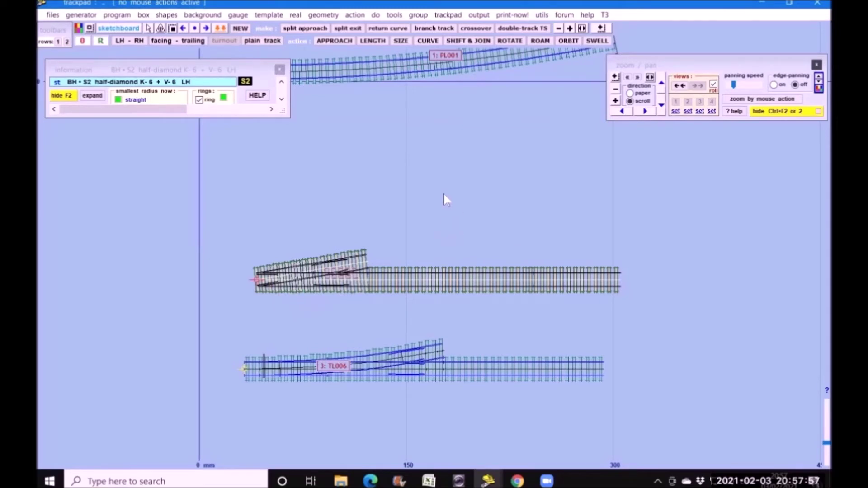
drag(418, 159, 425, 228)
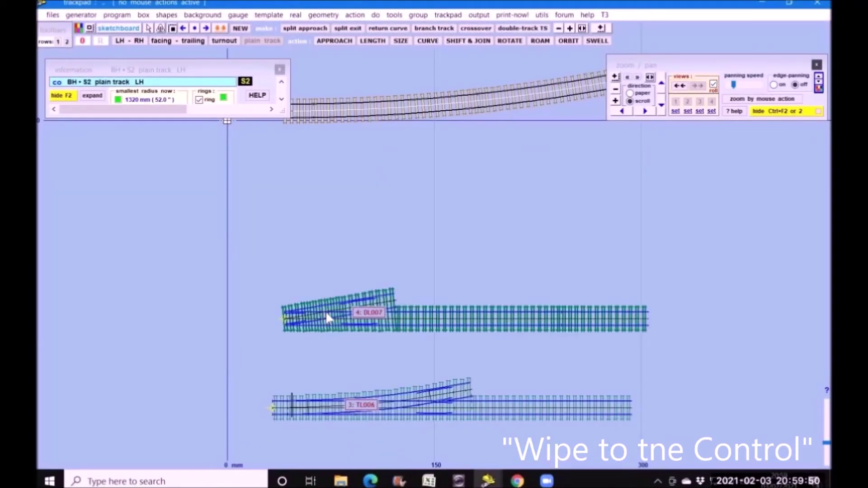
Step: Wipe background half-diamond DL007 to the control template and shift it up to about X 42 mm, Y -150 mm
click(333, 316)
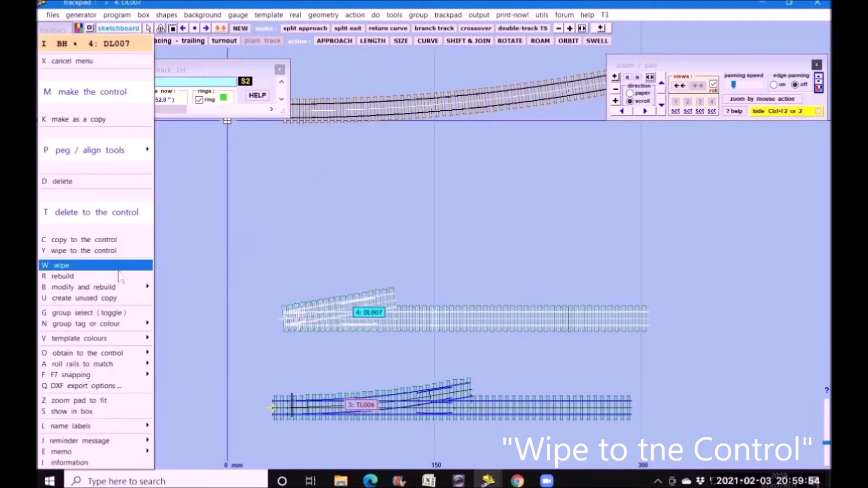
click(115, 251)
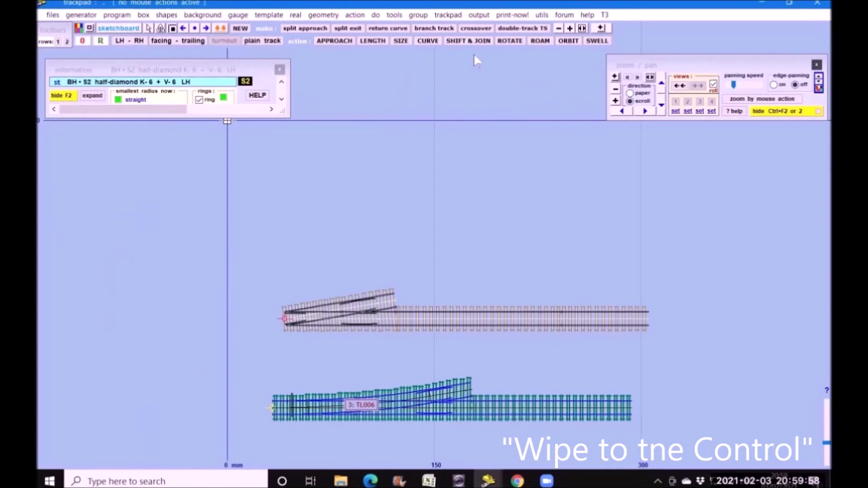
click(468, 41)
mouse_move(401, 217)
mouse_down()
mouse_move(417, 158)
mouse_move(397, 203)
mouse_up()
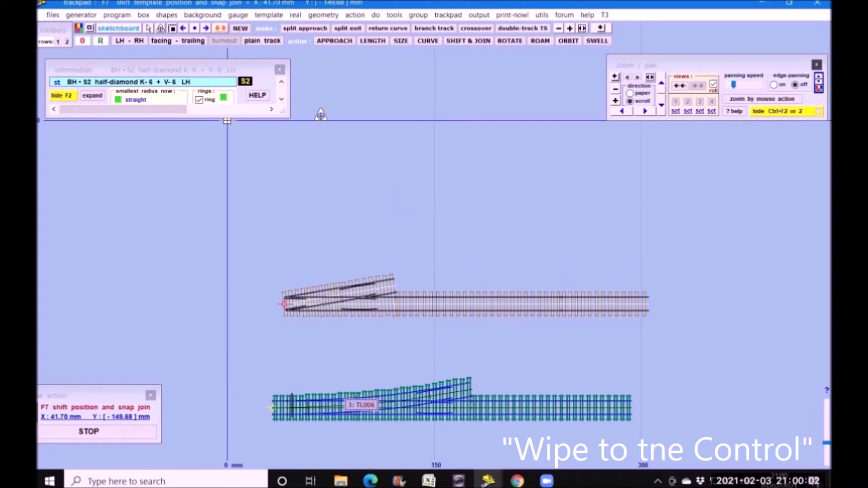
Step: Copy the unused half-diamond DL007 to the background from the storage box list
click(144, 15)
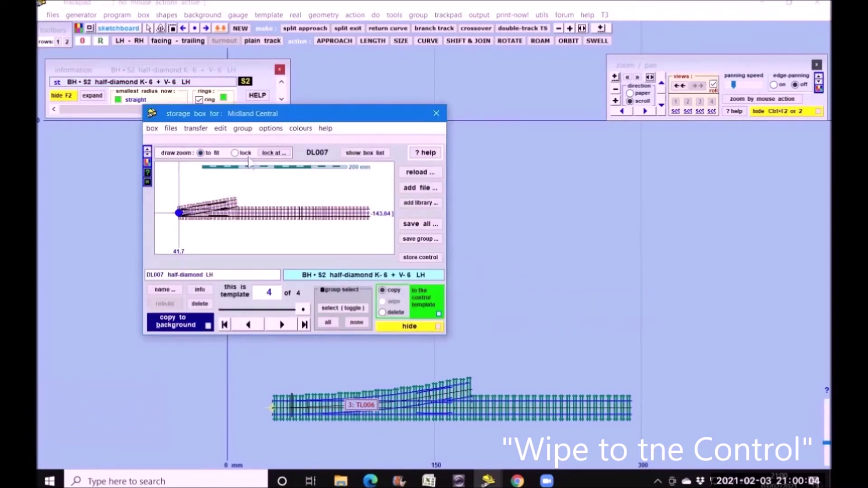
click(364, 153)
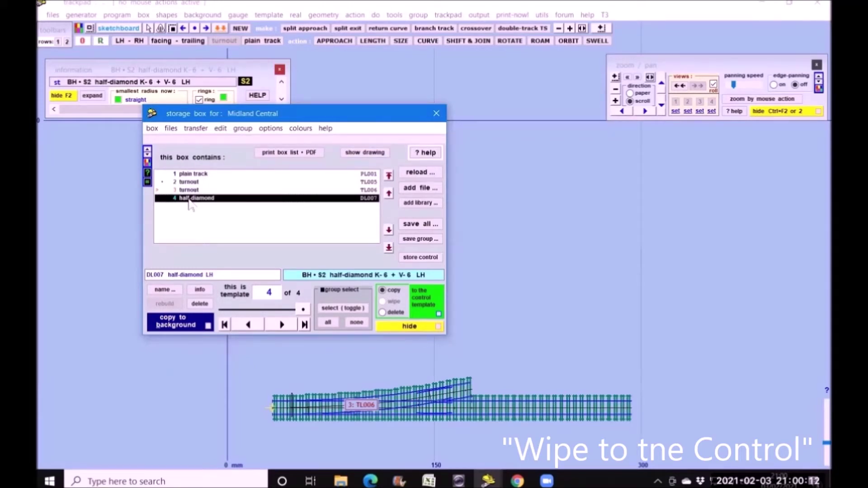
click(180, 321)
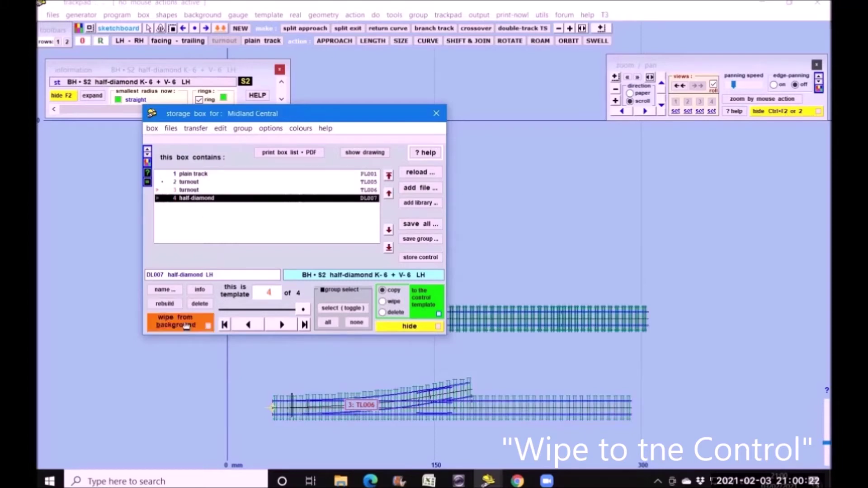
Step: Close the storage box and shift the half-diamond control template up to about X 24 mm, Y -86 mm
click(436, 113)
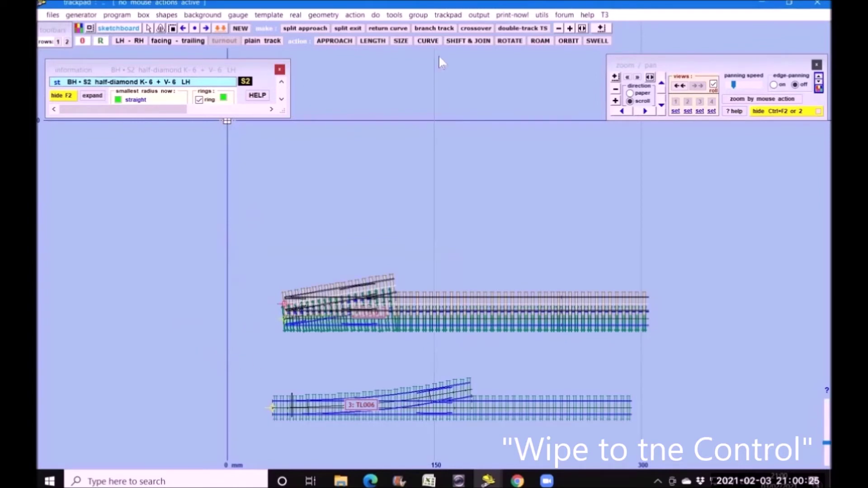
click(460, 42)
drag(523, 194, 498, 106)
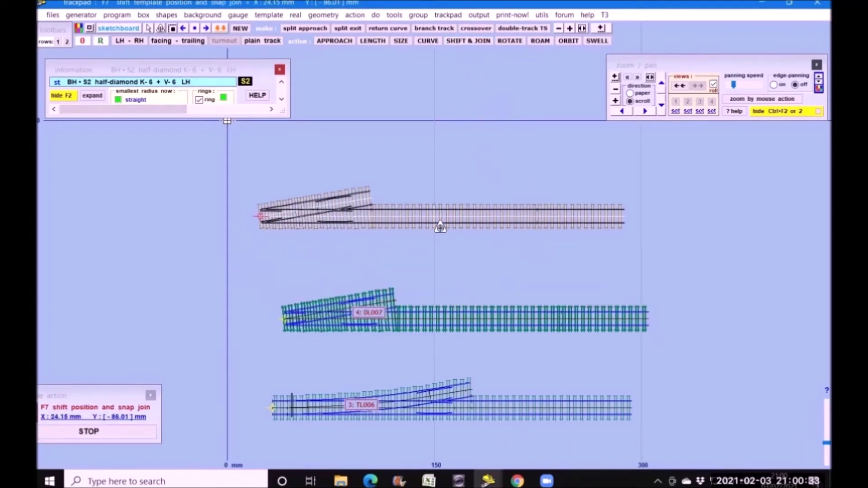
click(100, 432)
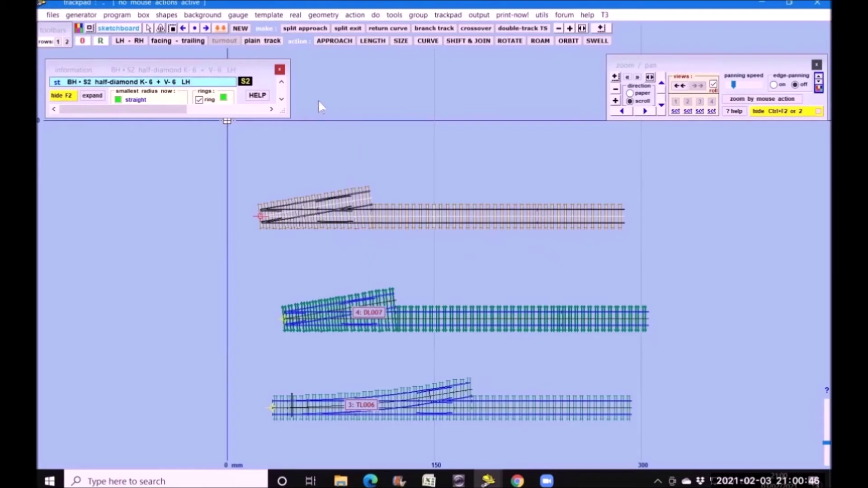
Step: Create a new straight plain-track control template and shift it up to about X 25 mm, Y -85 mm
click(240, 28)
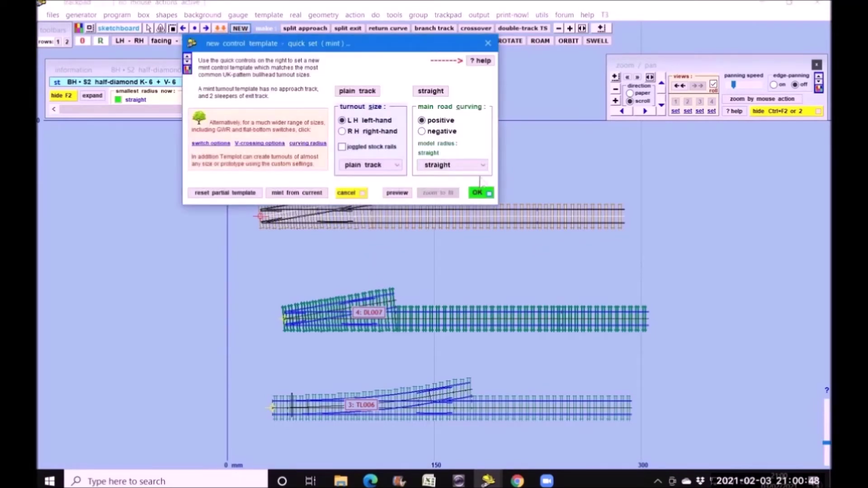
click(479, 193)
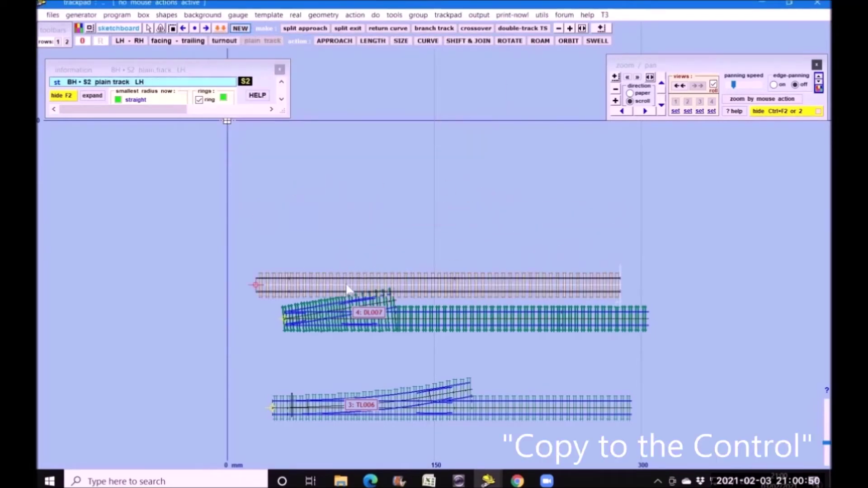
click(468, 41)
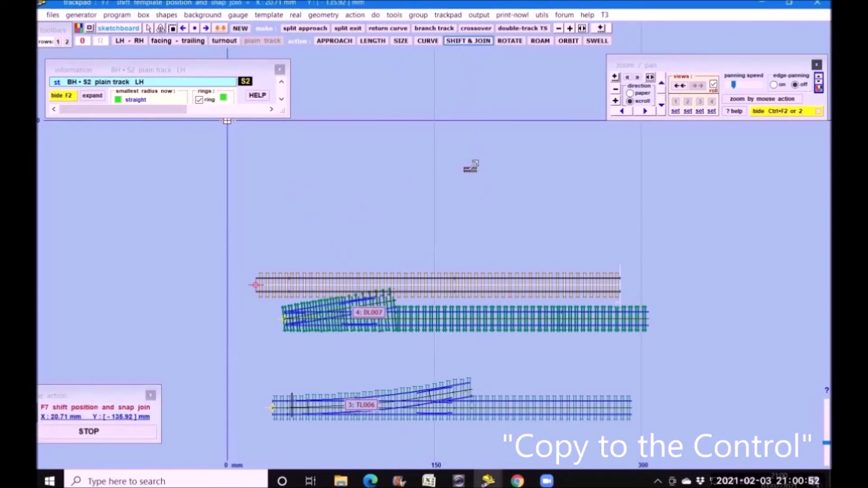
click(477, 96)
click(467, 41)
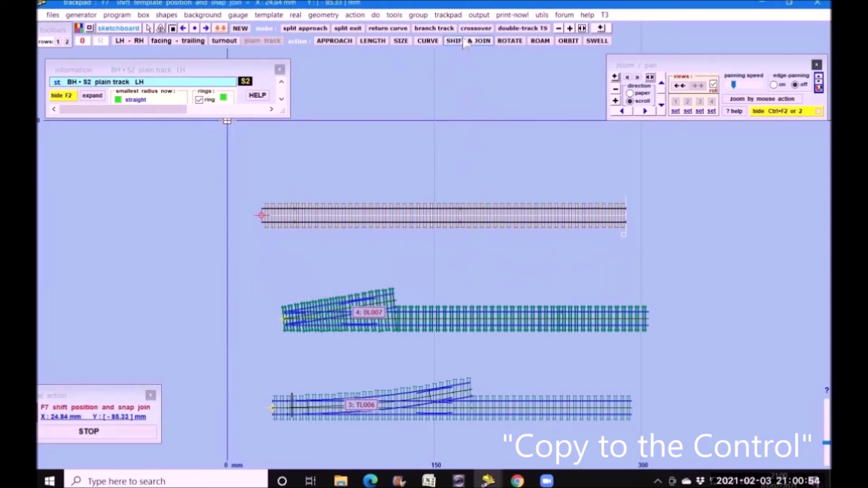
click(132, 428)
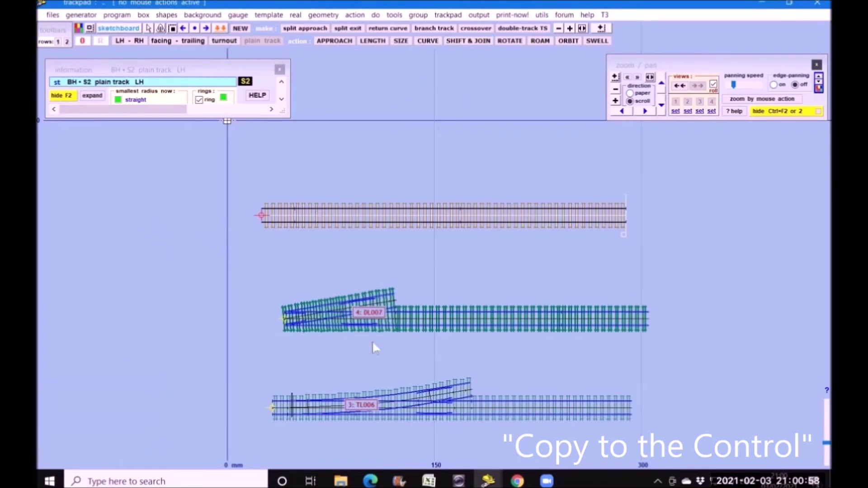
Step: Copy background half-diamond DL007 to the control template and shift the control to about X 5.6 mm, Y -101.5 mm
click(343, 313)
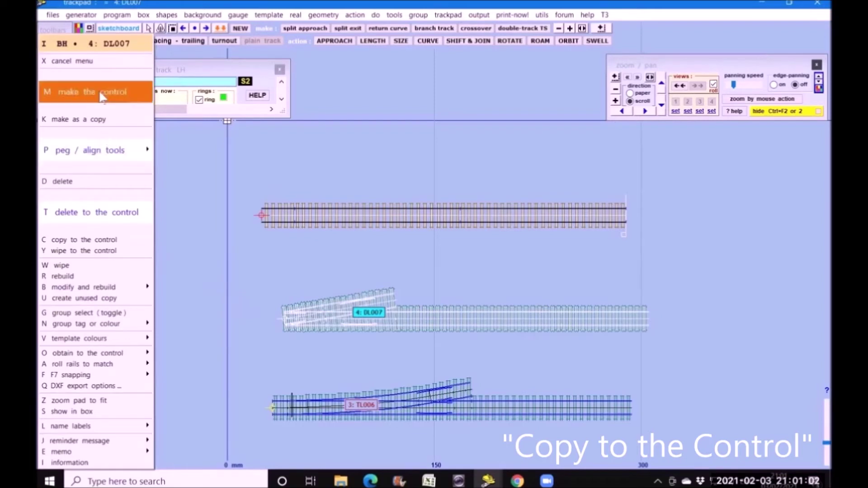
click(96, 240)
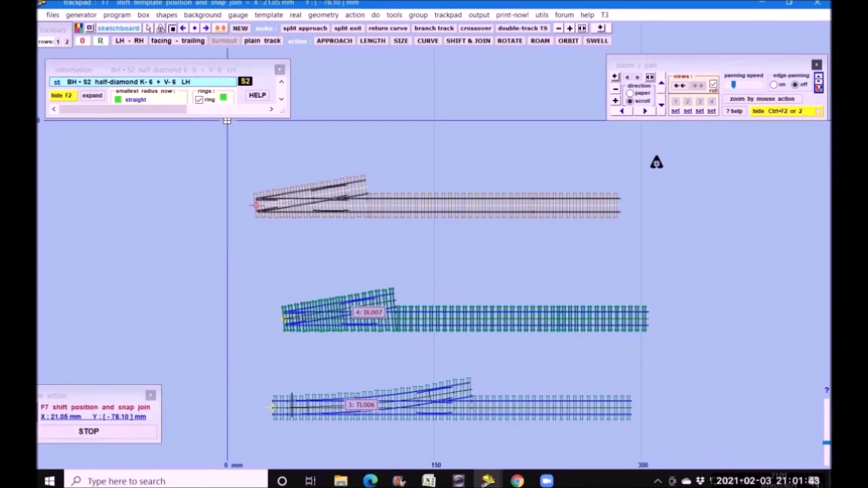
drag(657, 161, 682, 213)
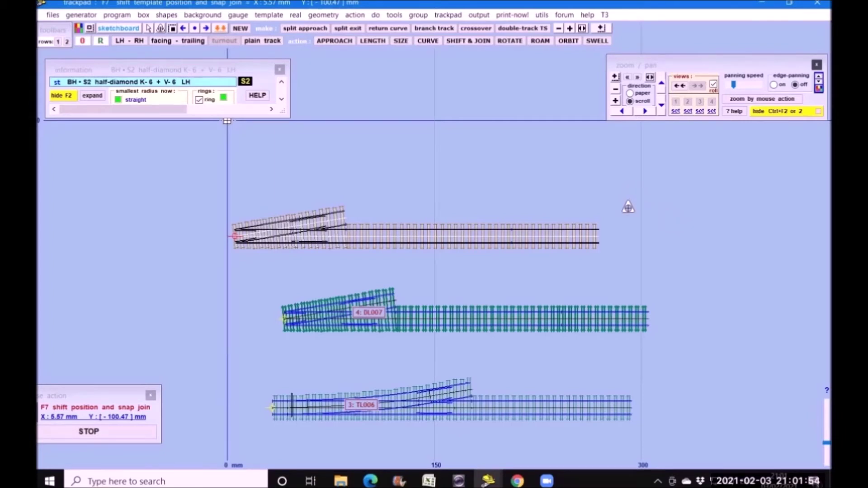
drag(628, 207, 628, 209)
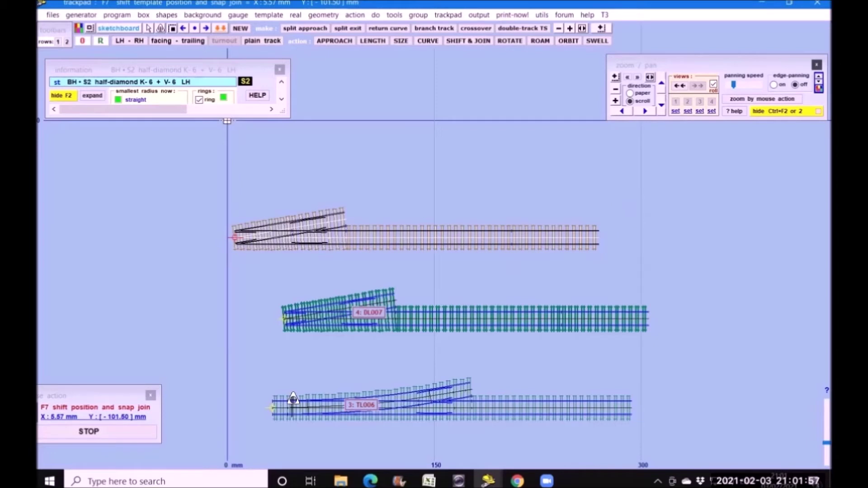
click(90, 432)
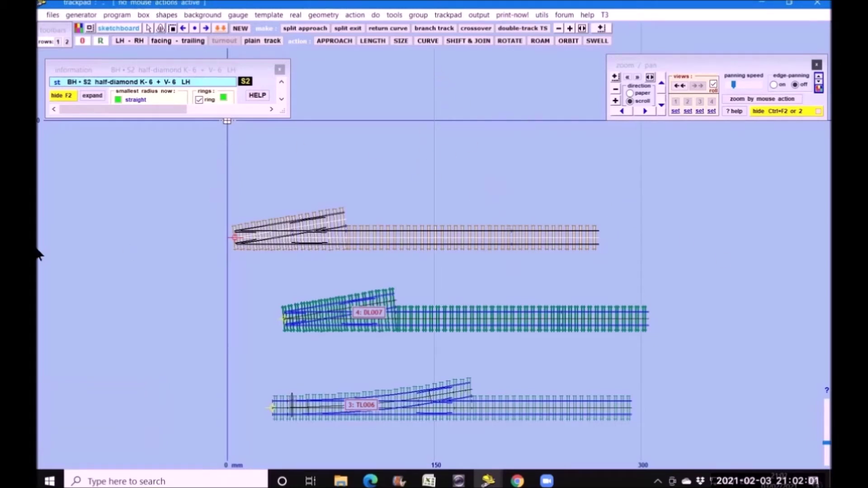
Step: Check that half-diamond DL007 is still held in the storage box, and close the box
click(142, 15)
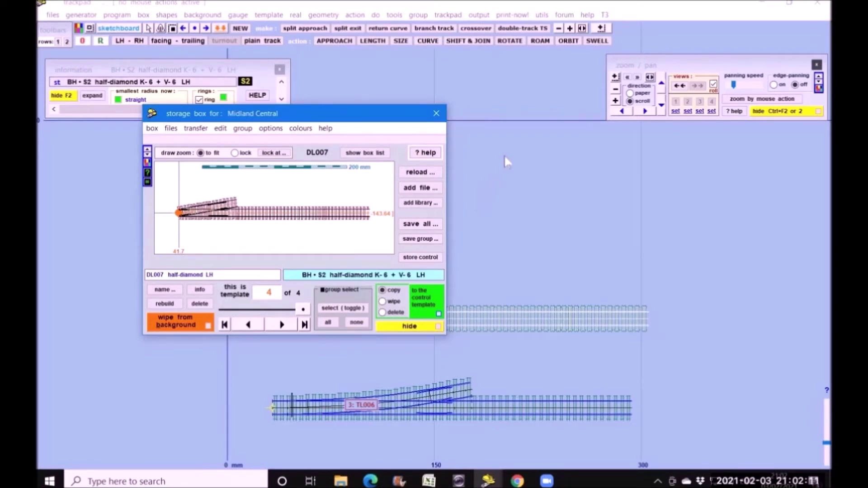
click(434, 116)
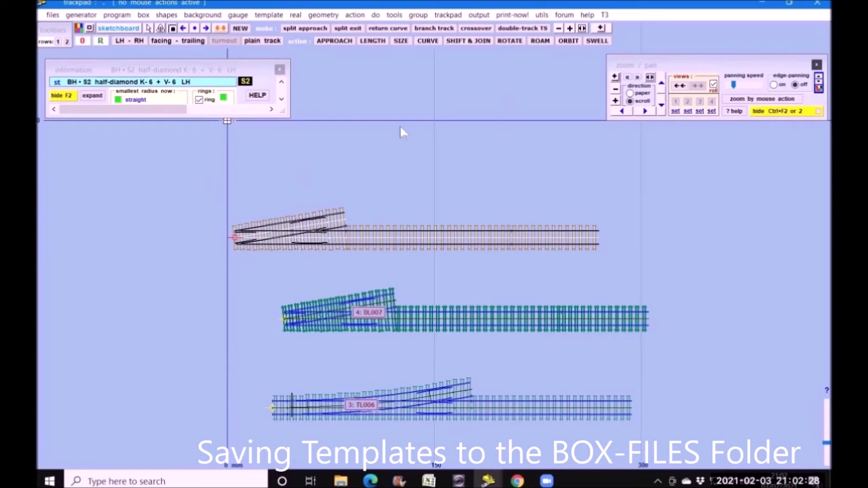
click(145, 15)
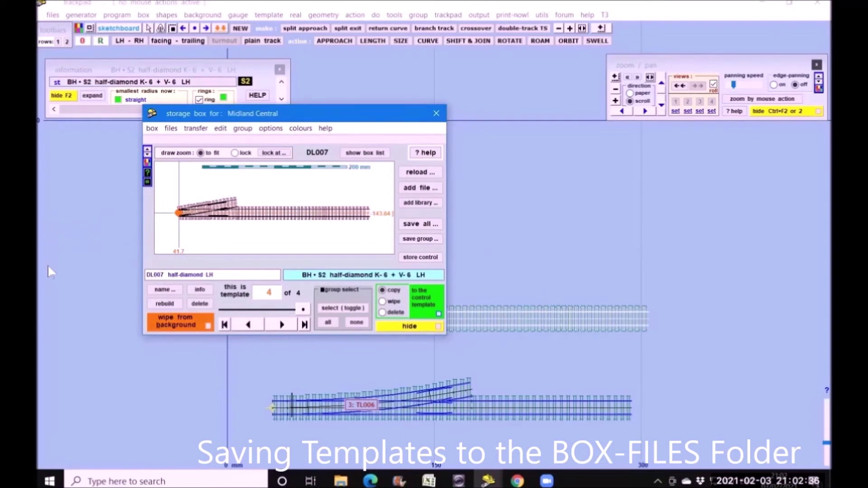
click(436, 115)
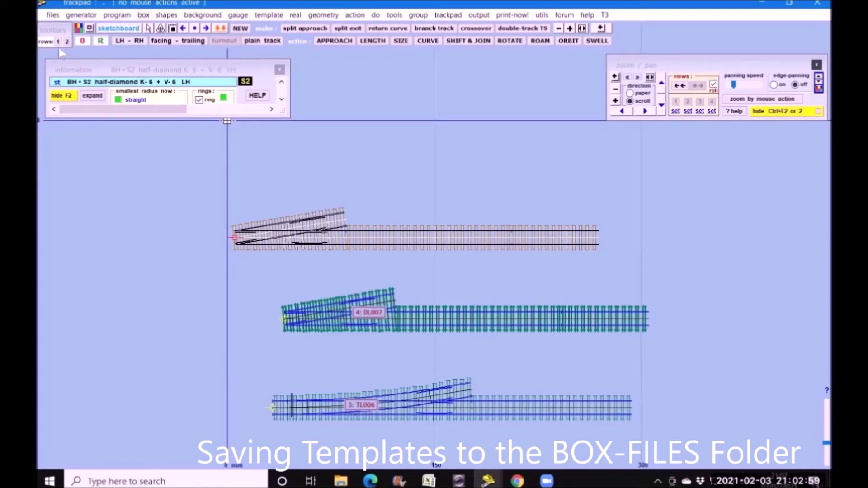
Step: Start saving all templates to a box file, replacing the project name in the file name with Templot Tut 2
click(53, 14)
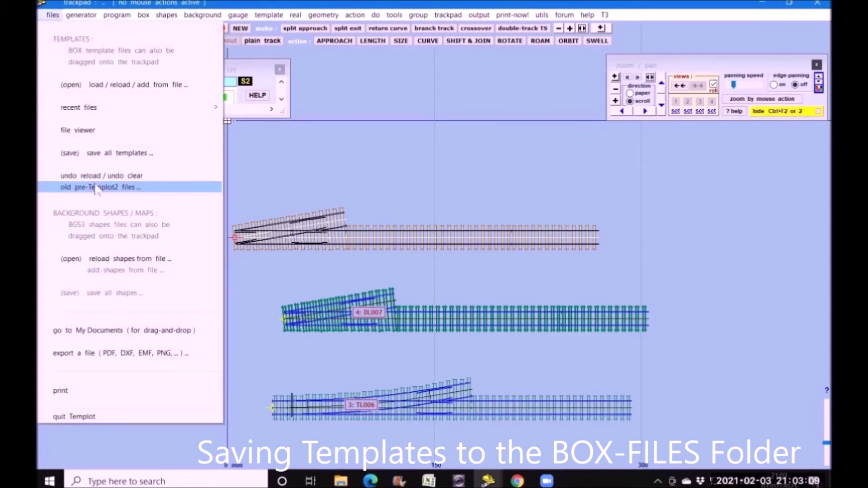
click(115, 154)
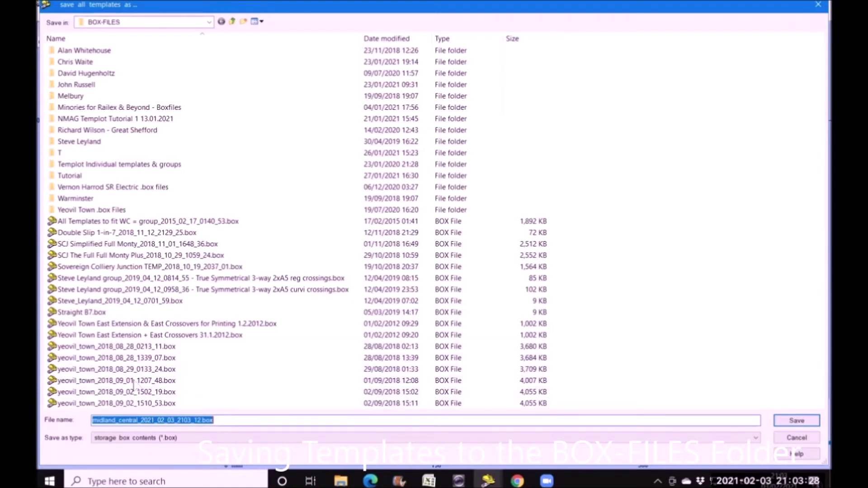
click(142, 419)
key(shift+Home)
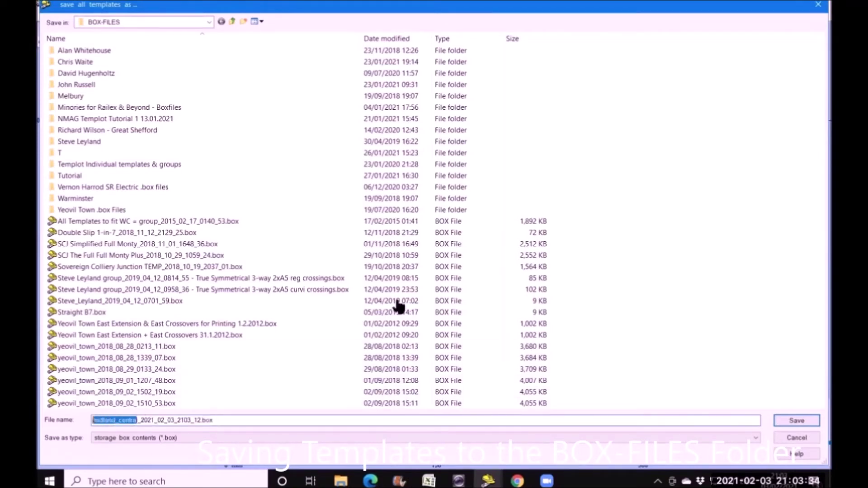
text(Templot)
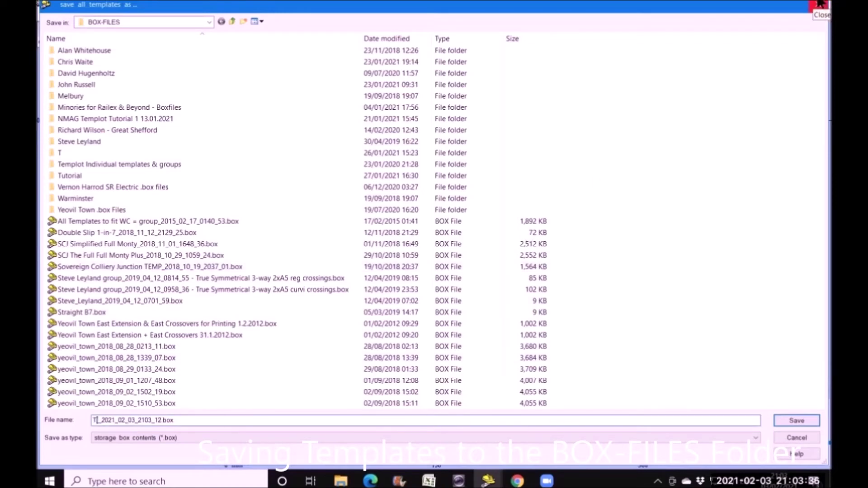
text( Tut)
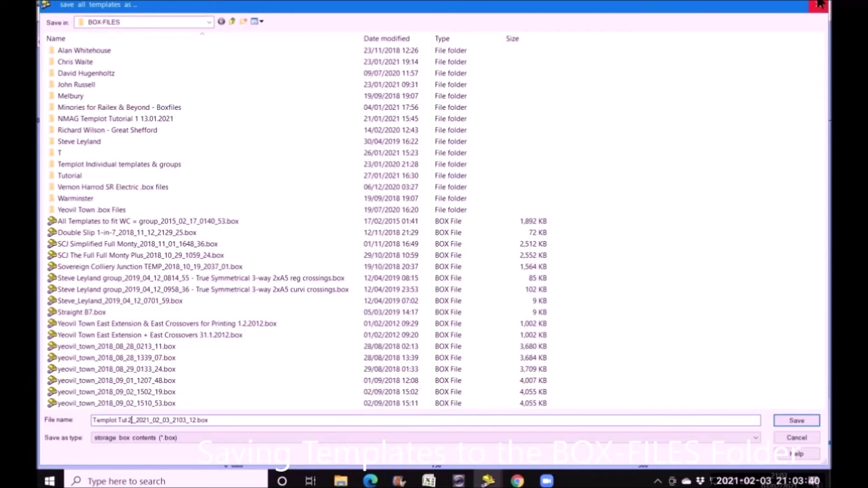
text(2)
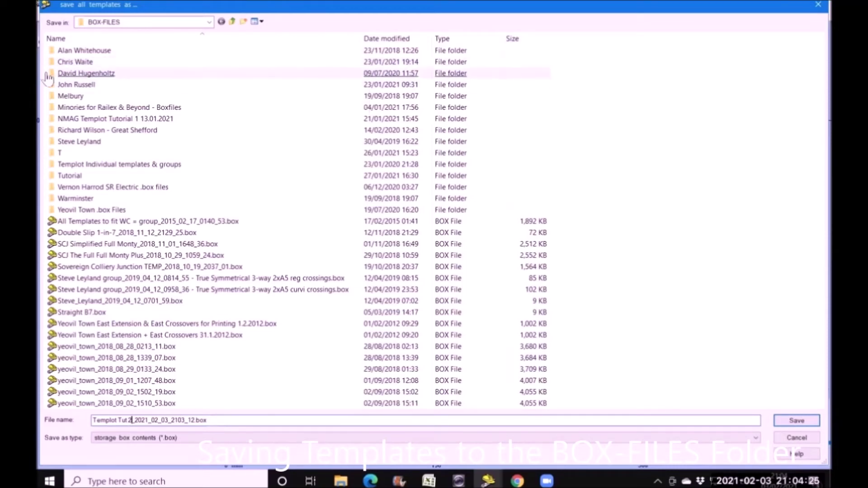
Step: Save the box file in the NMAG Templot Tutorial 1 13.01.2021 folder and decline the MECBOX export
double_click(105, 120)
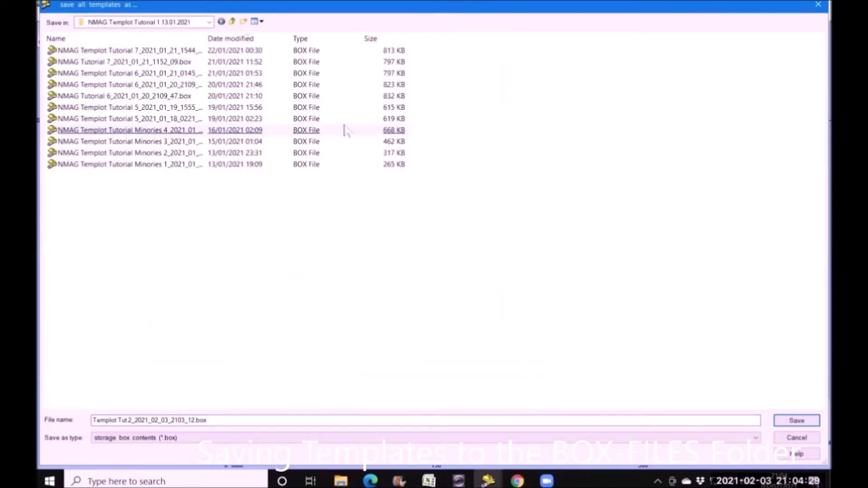
click(808, 420)
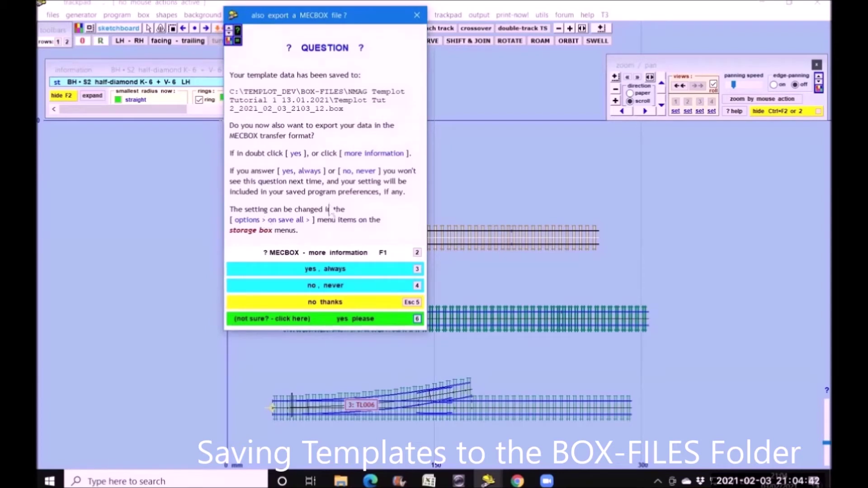
click(347, 304)
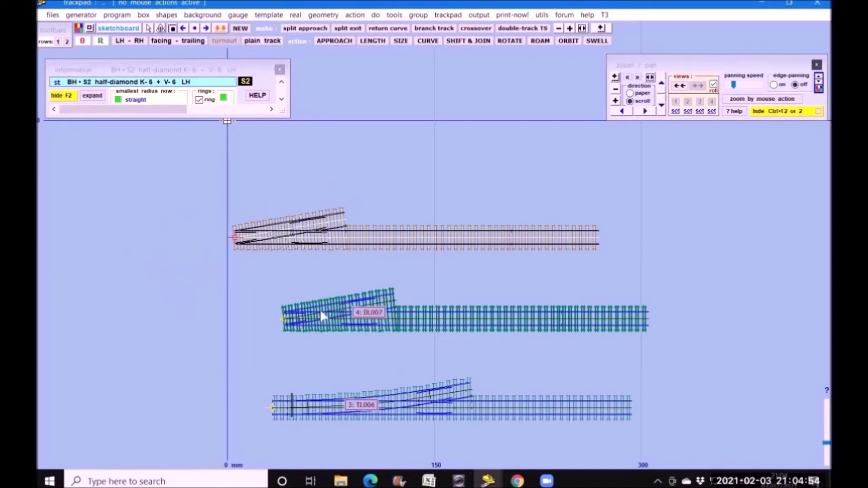
Step: Store the shifted half-diamond control template in the background, and delete background half-diamond DL007 to the control
click(318, 323)
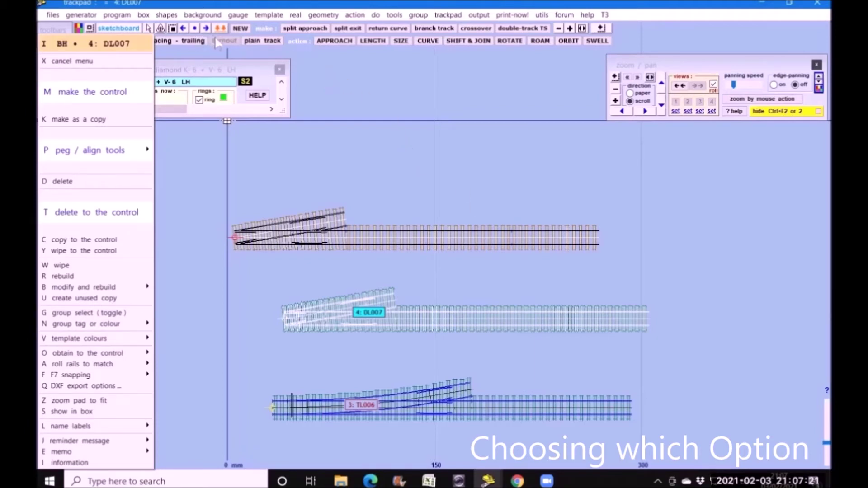
click(378, 108)
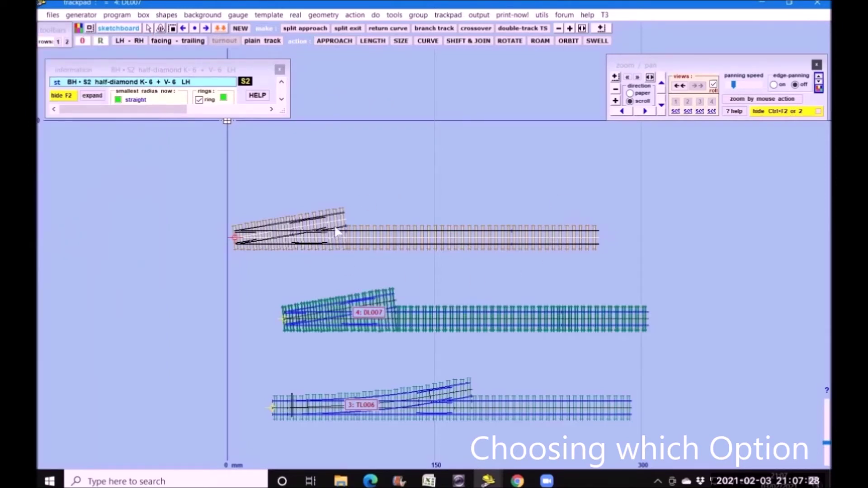
click(220, 30)
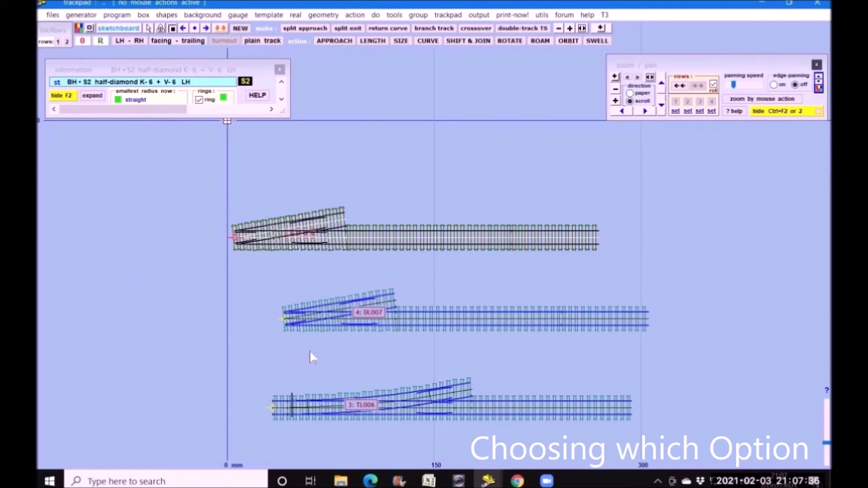
click(328, 318)
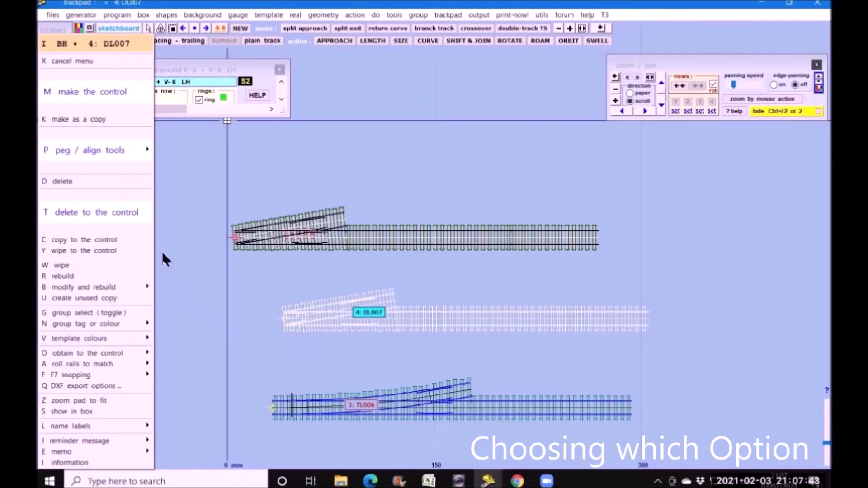
click(97, 212)
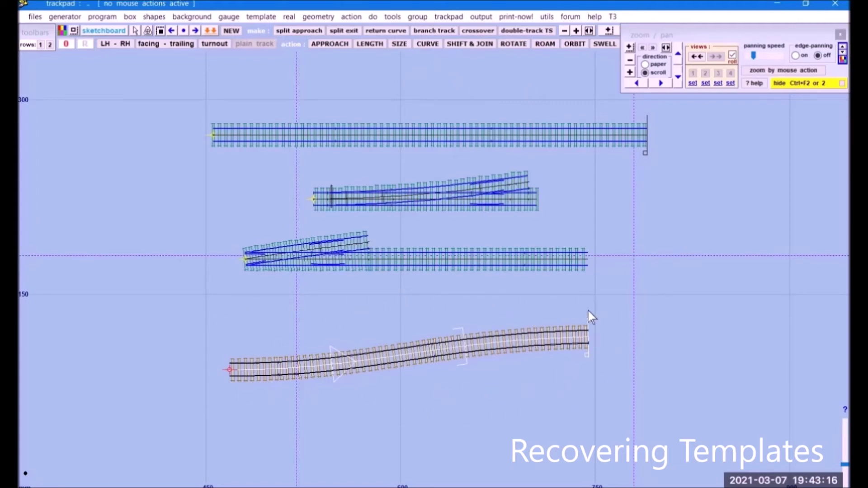
Step: Shift the curved plain-track control template slightly to about X 475 mm, Y 70 mm
click(475, 44)
mouse_move(533, 77)
mouse_down()
mouse_move(578, 95)
mouse_move(525, 159)
mouse_move(489, 103)
mouse_move(543, 82)
mouse_up()
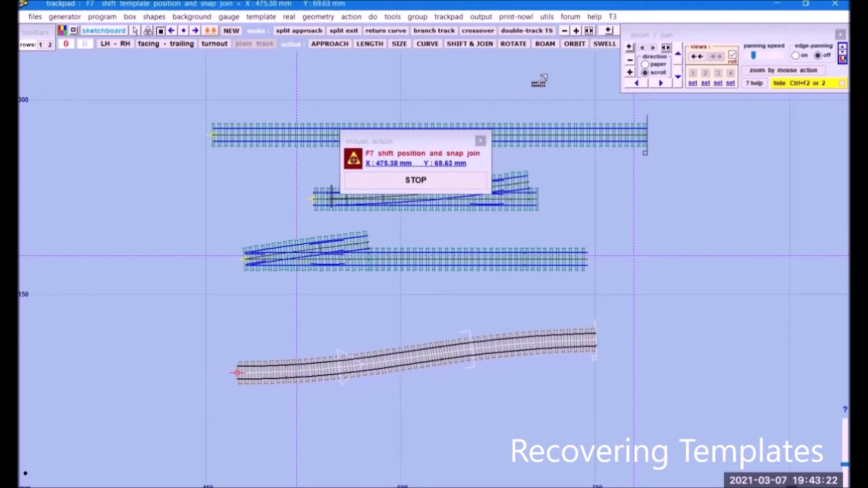
click(449, 186)
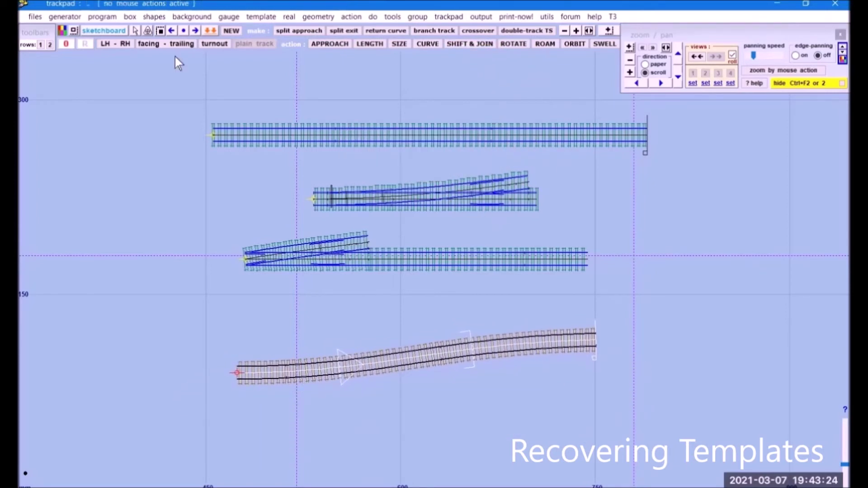
Step: Open the storage box and display the list of templates it contains
click(129, 16)
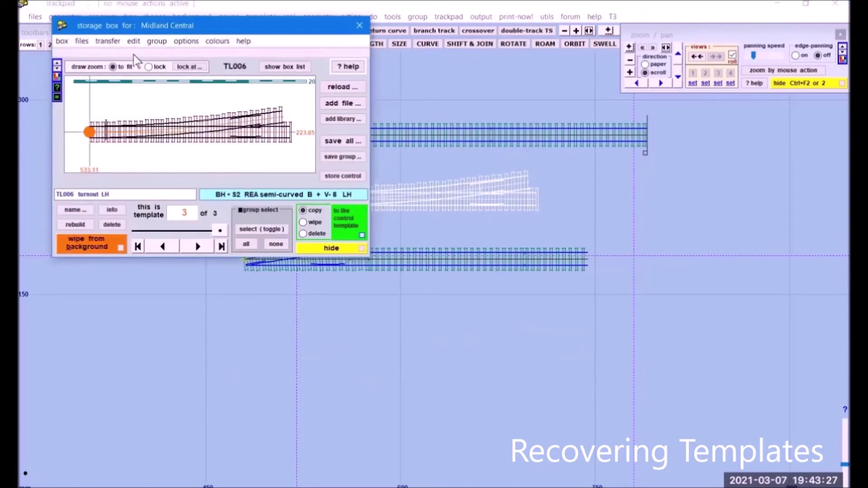
click(286, 68)
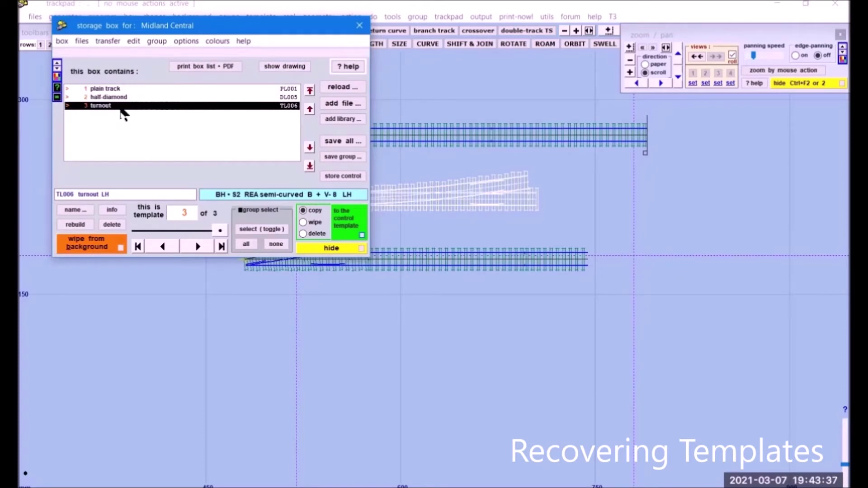
Step: Close the storage box and delete background turnout TL006 to the control
click(361, 26)
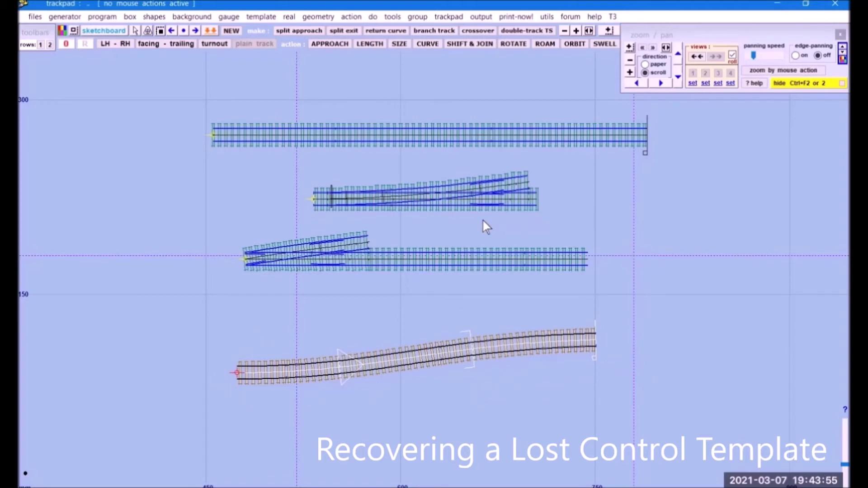
click(427, 197)
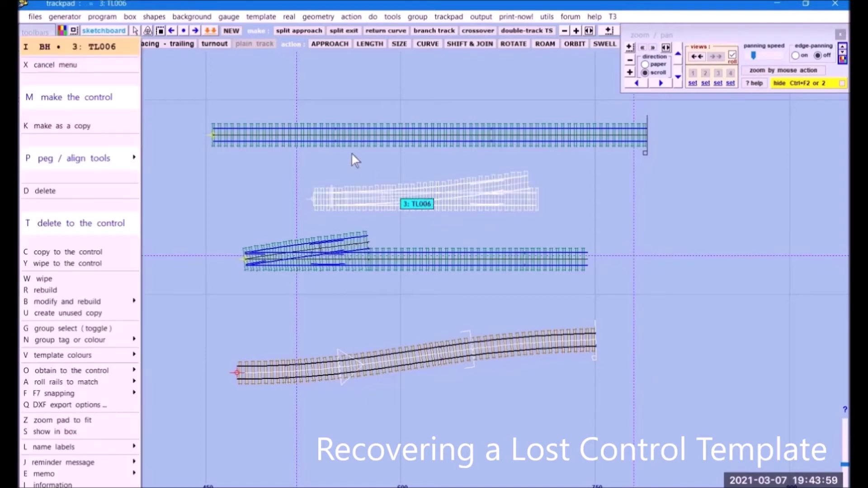
click(102, 227)
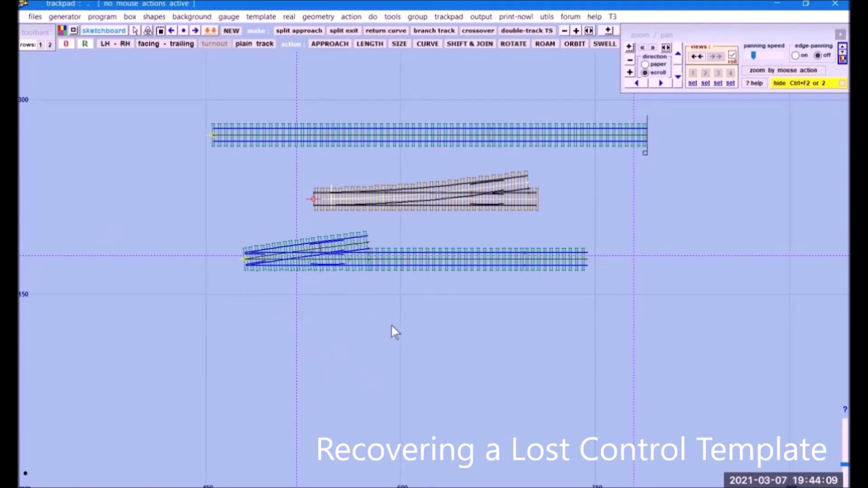
Step: List the remaining templates in the storage box, moving its window clear of the drawing to compare, and close it
click(129, 17)
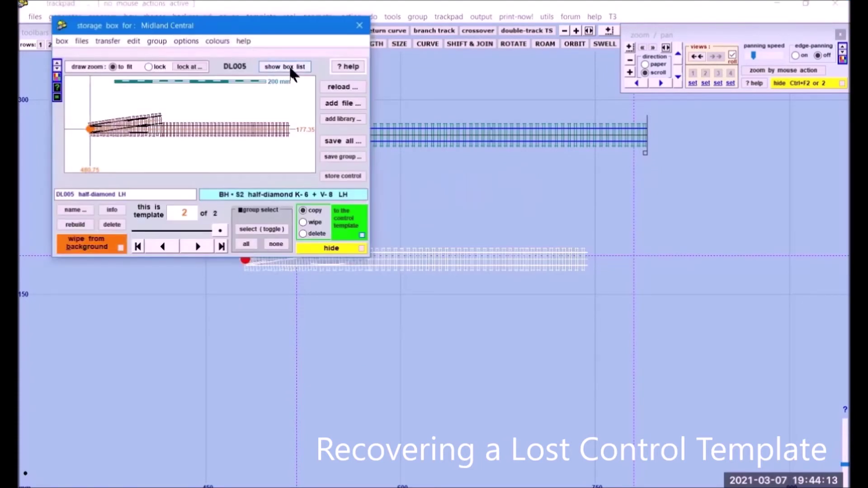
click(291, 67)
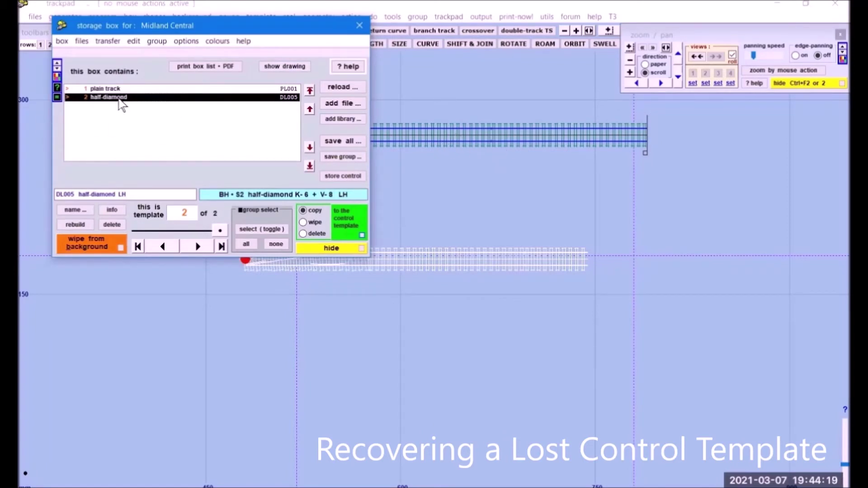
drag(226, 31, 321, 319)
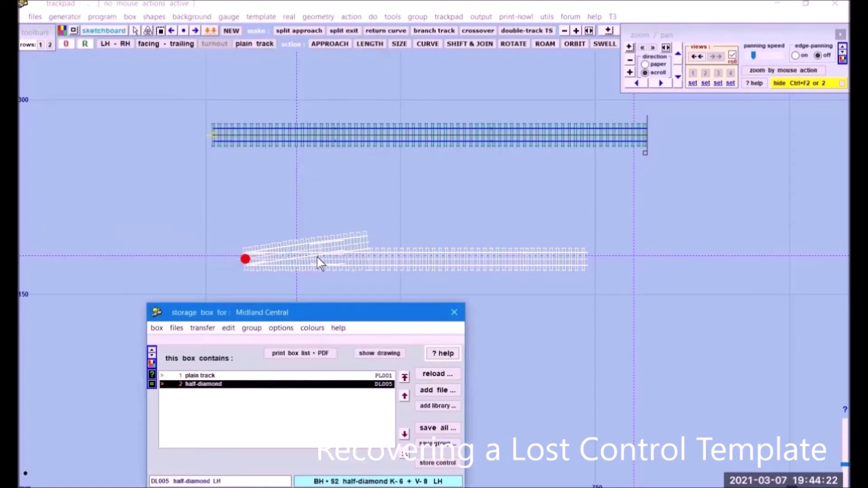
click(454, 313)
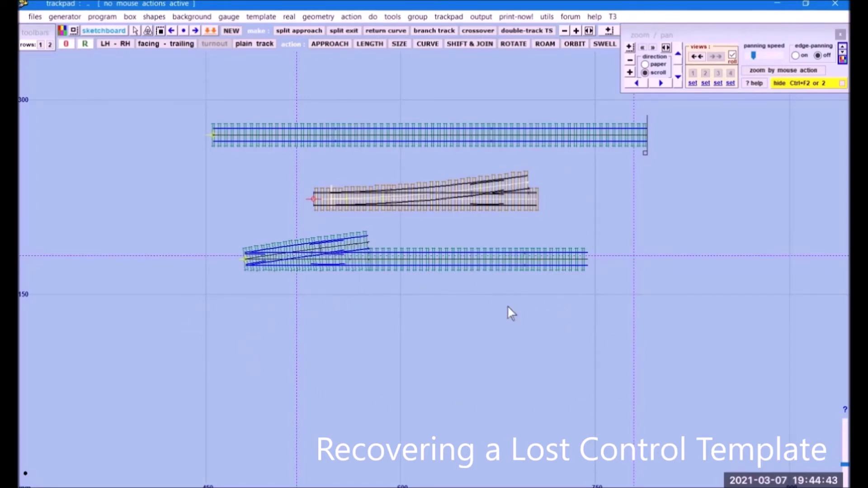
Step: Recover the lost curved plain-track control template by undoing the control template changes, and store it in the background
click(373, 18)
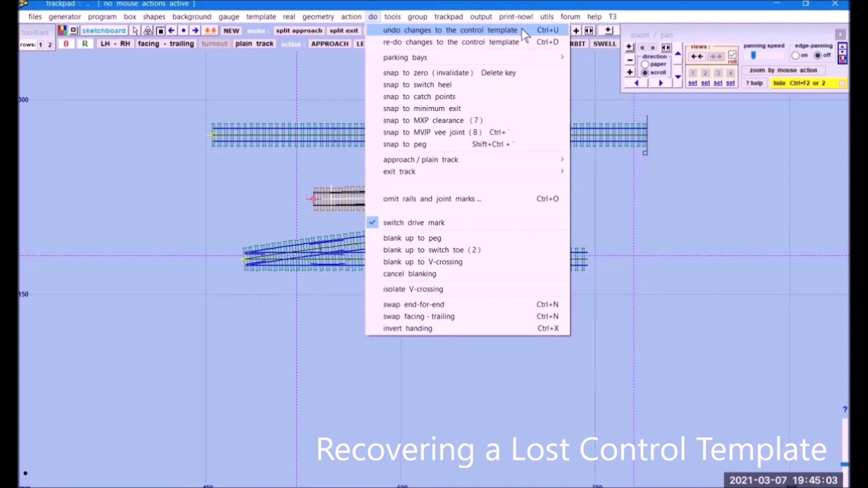
click(286, 76)
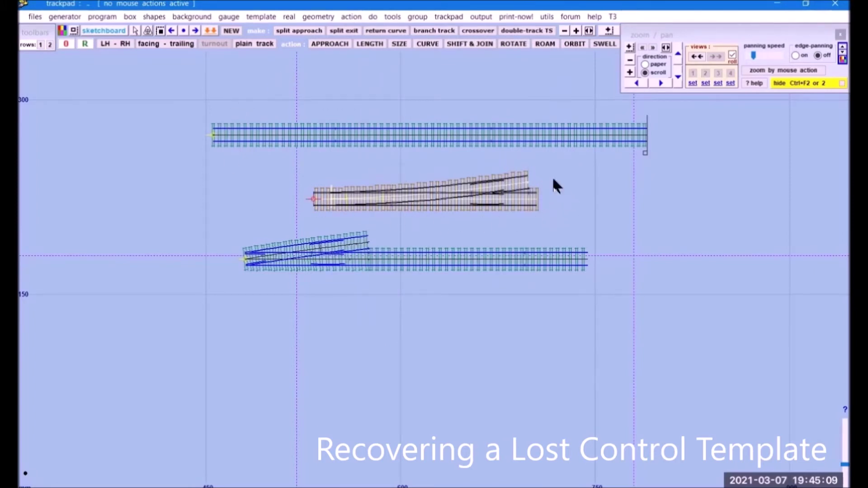
click(372, 17)
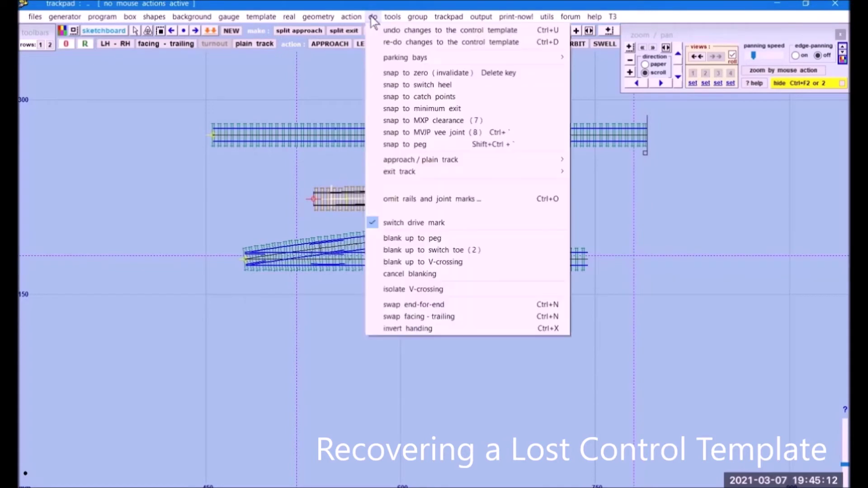
click(414, 31)
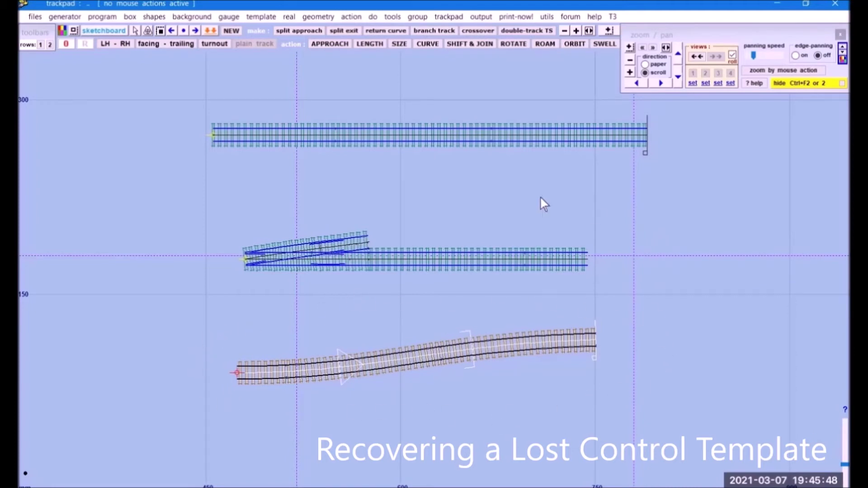
click(211, 33)
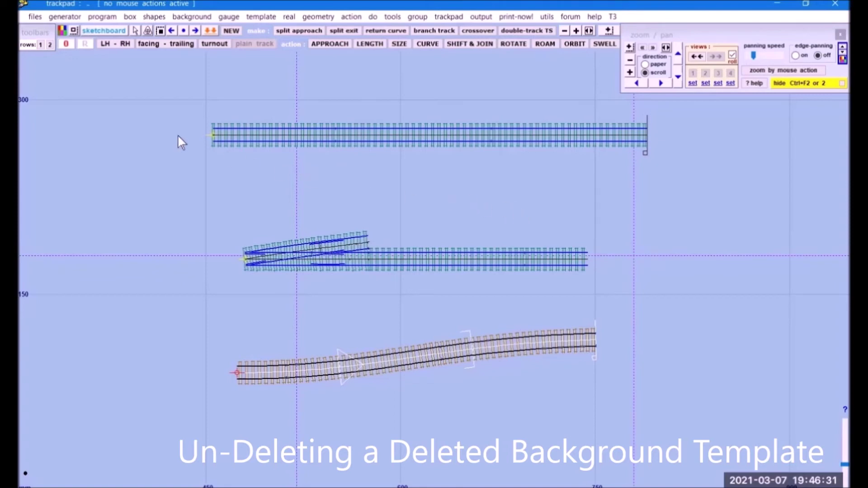
Step: Undo the deletion of the background turnout in the storage box, list the box contents and close the box
click(131, 17)
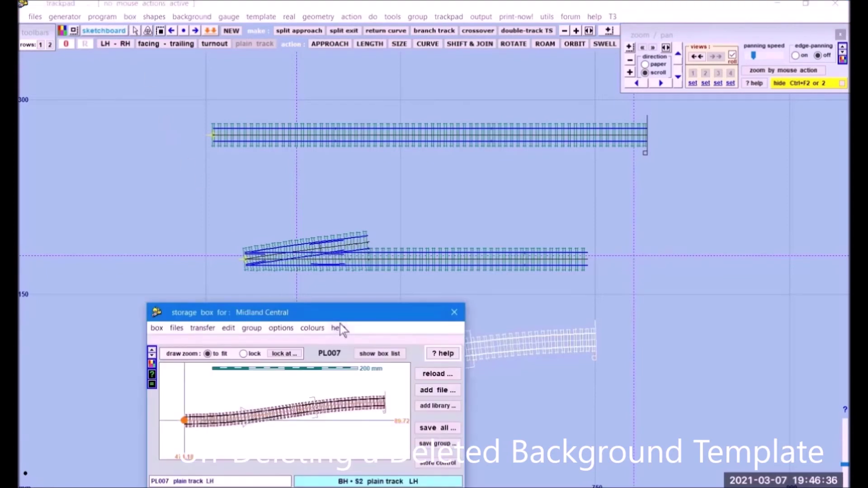
drag(343, 319, 253, 98)
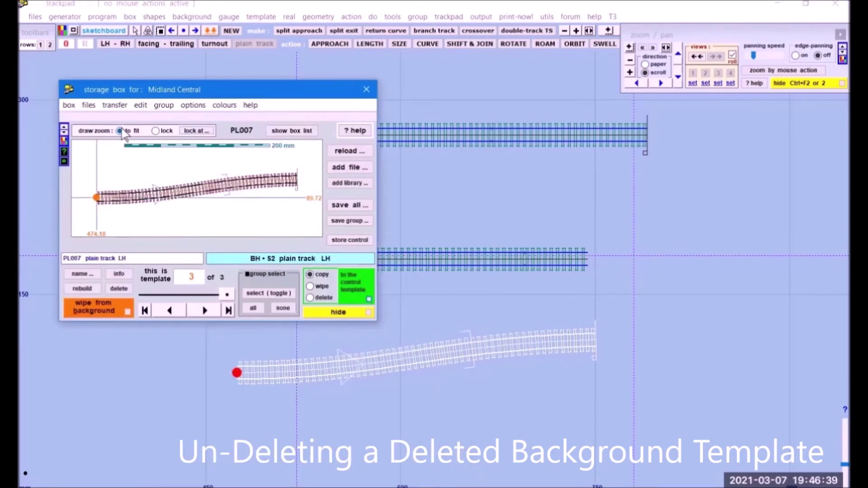
click(141, 106)
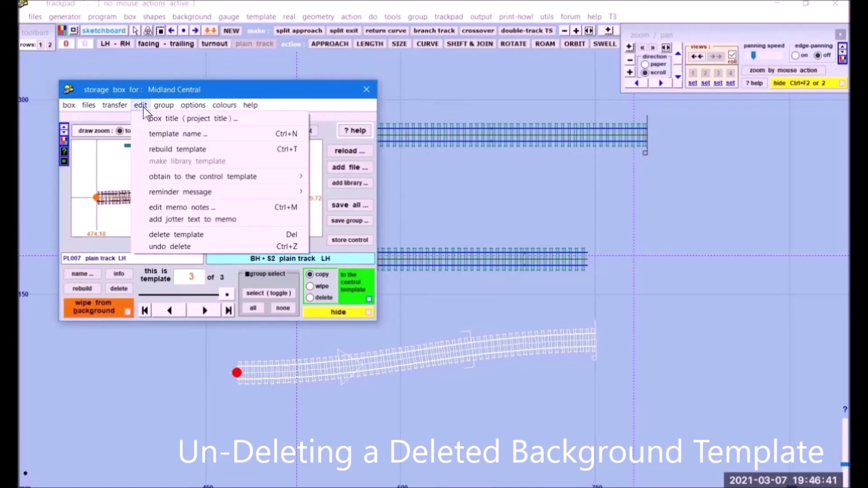
click(181, 247)
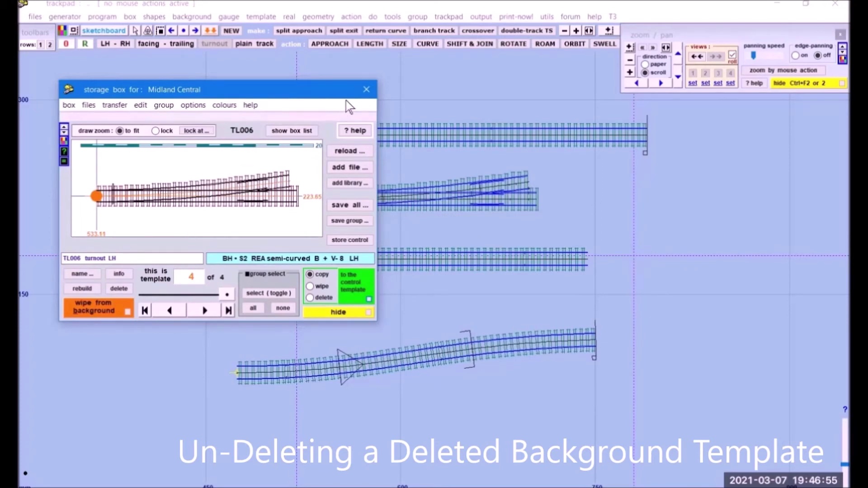
click(280, 131)
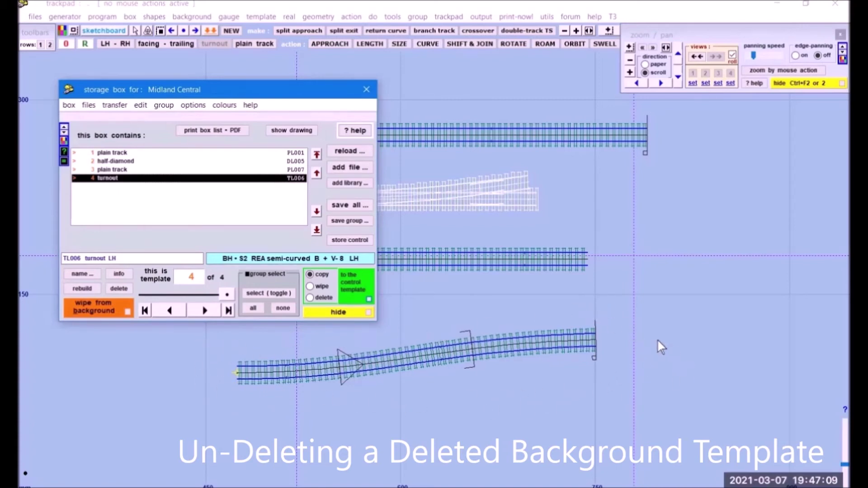
click(366, 90)
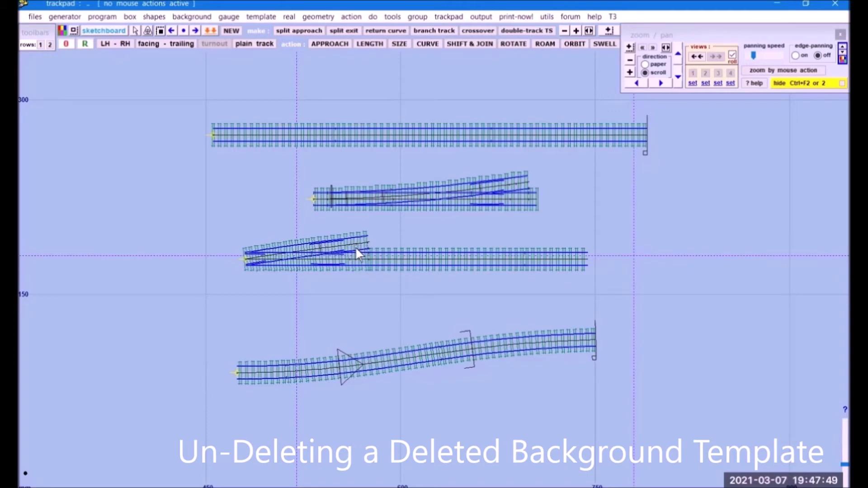
Step: Undo the last change to the control template
click(374, 16)
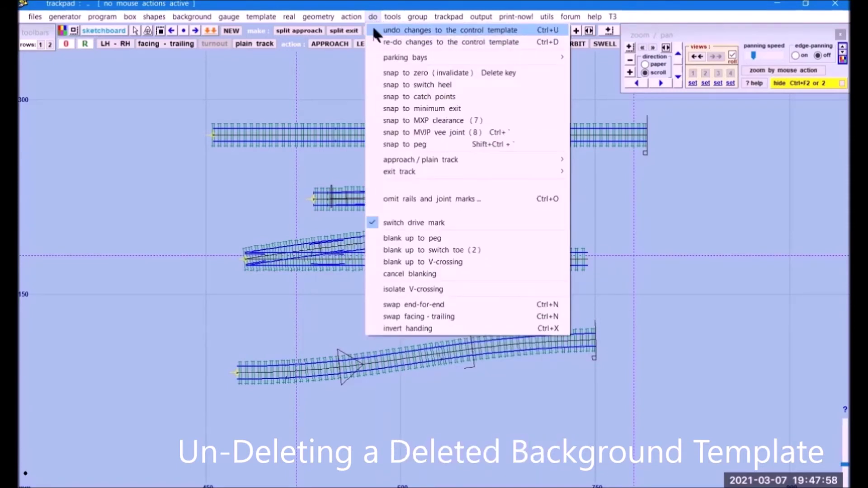
click(374, 30)
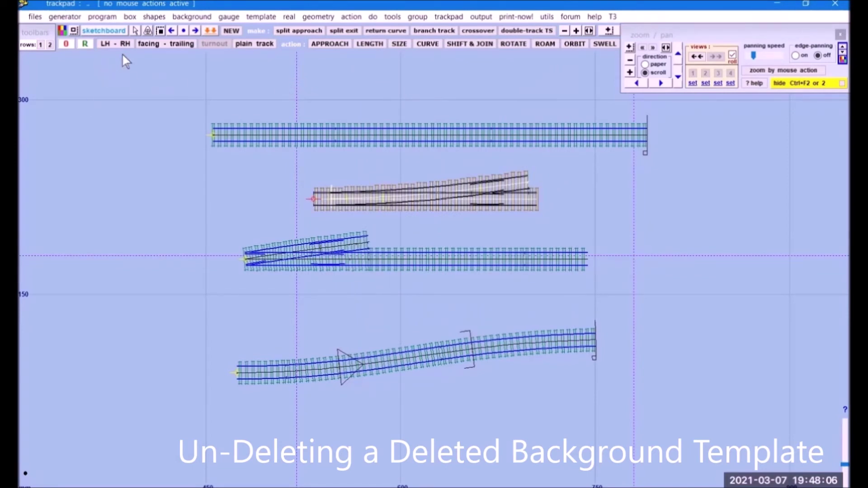
Step: Review the storage box's edit and group commands and the trackpad's command for undoing a deleted template
click(131, 17)
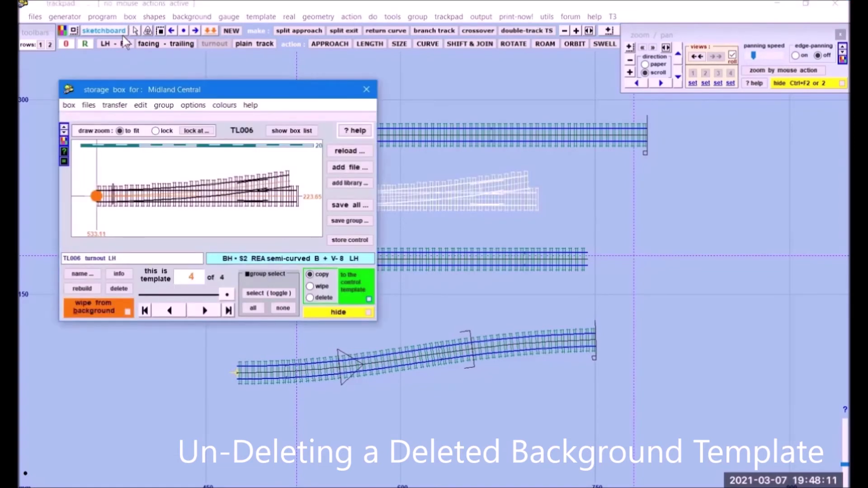
click(141, 105)
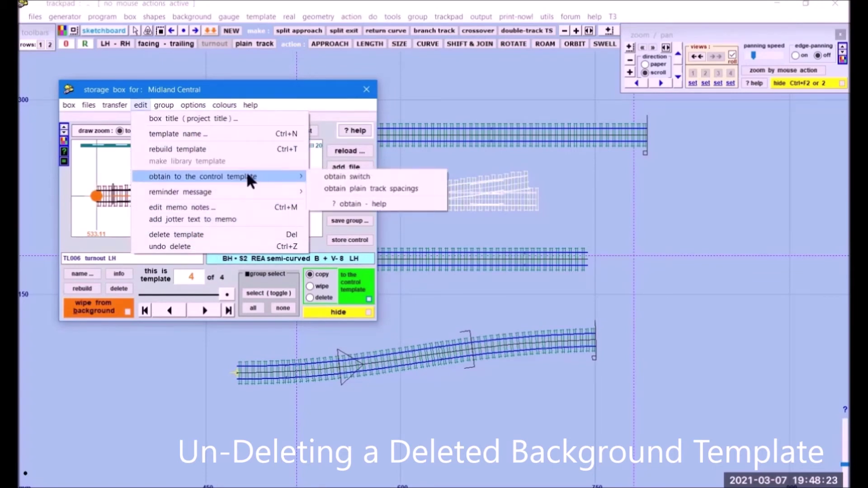
mouse_move(175, 105)
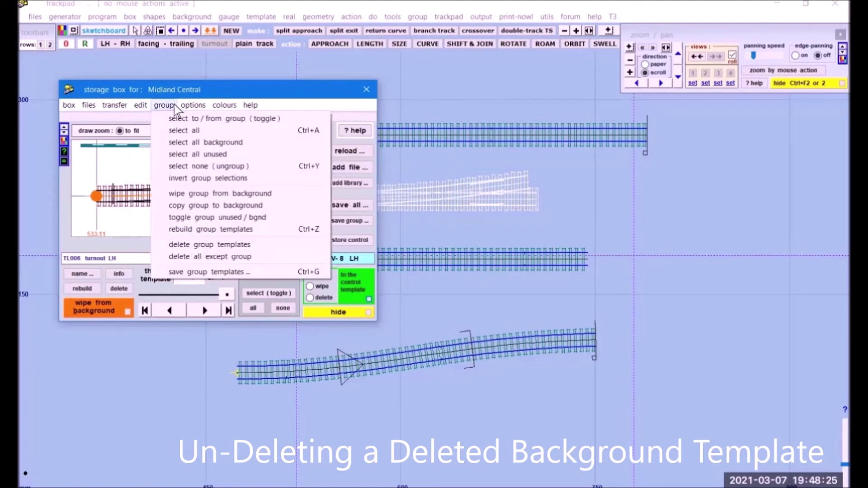
click(366, 89)
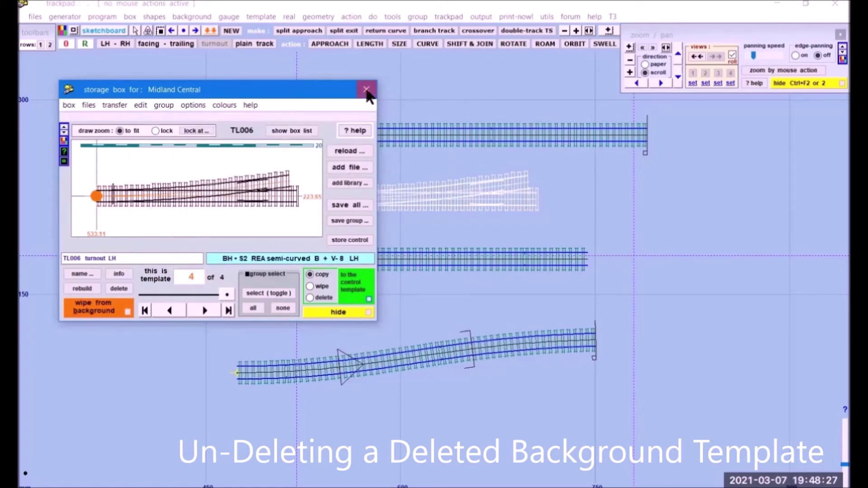
click(366, 89)
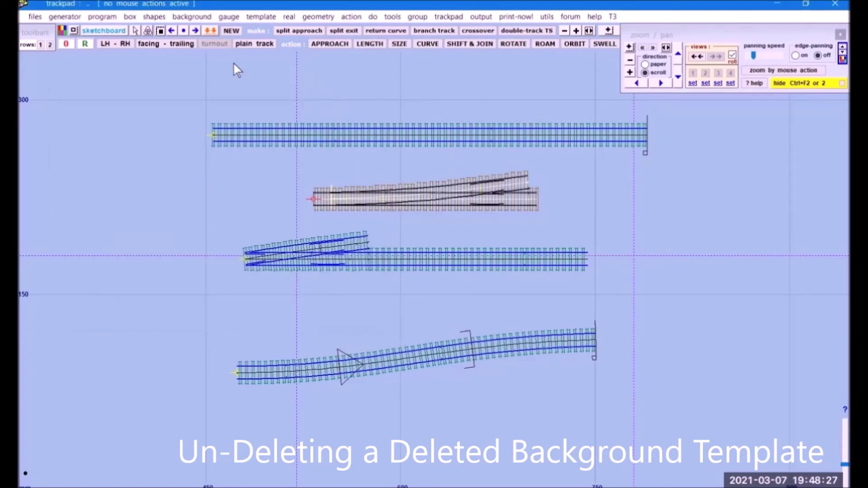
click(108, 19)
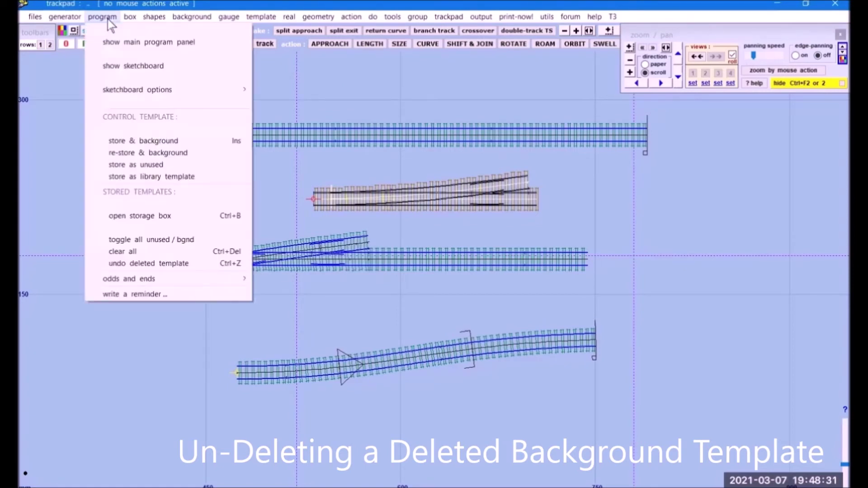
click(127, 262)
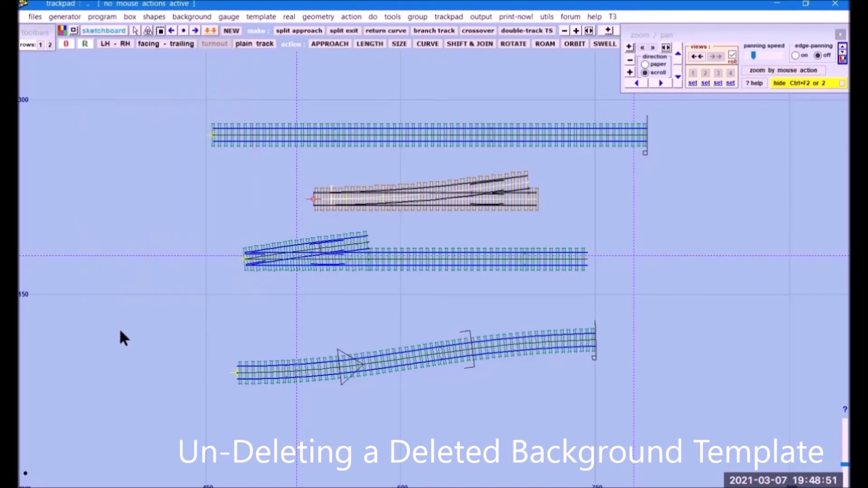
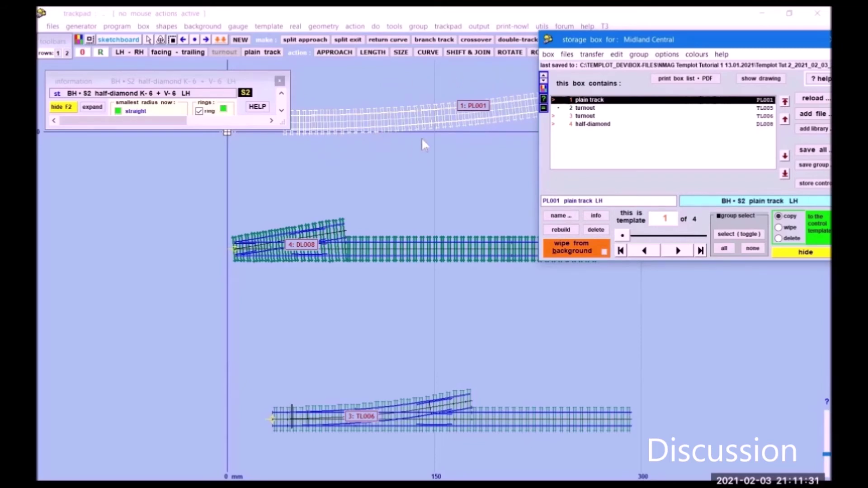
Step: Select the library turnout TL005 in the storage box and copy it to the control template
click(587, 109)
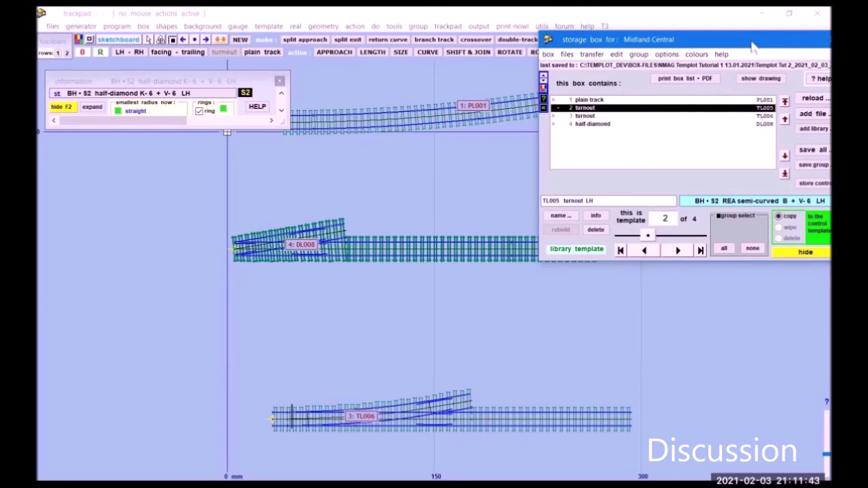
drag(752, 46, 565, 38)
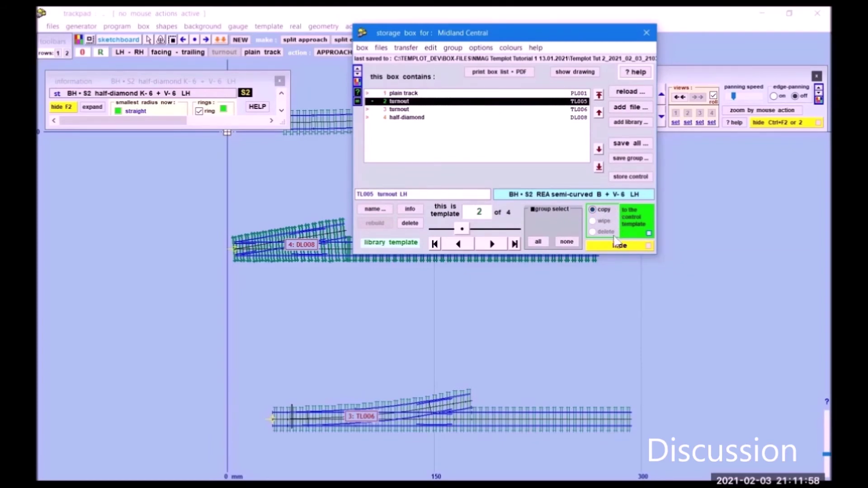
click(635, 223)
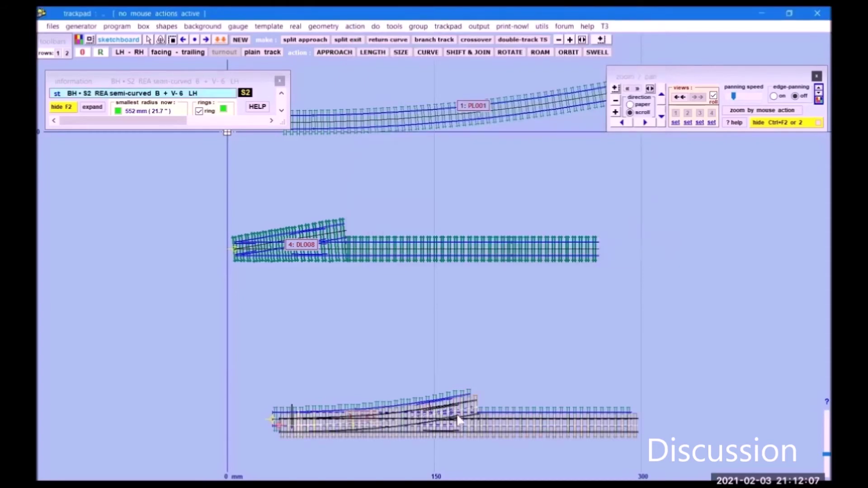
Step: Check the storage box list for library turnout TL005 after the copy and close the box
drag(593, 356, 602, 276)
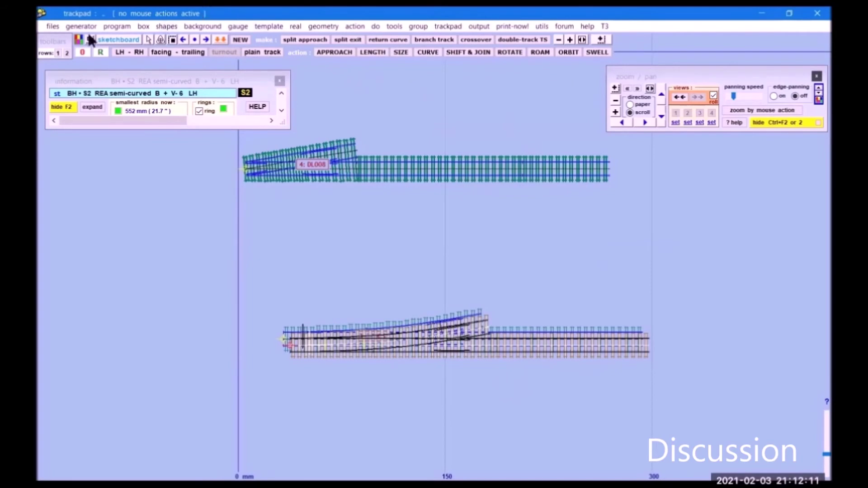
click(143, 27)
click(575, 72)
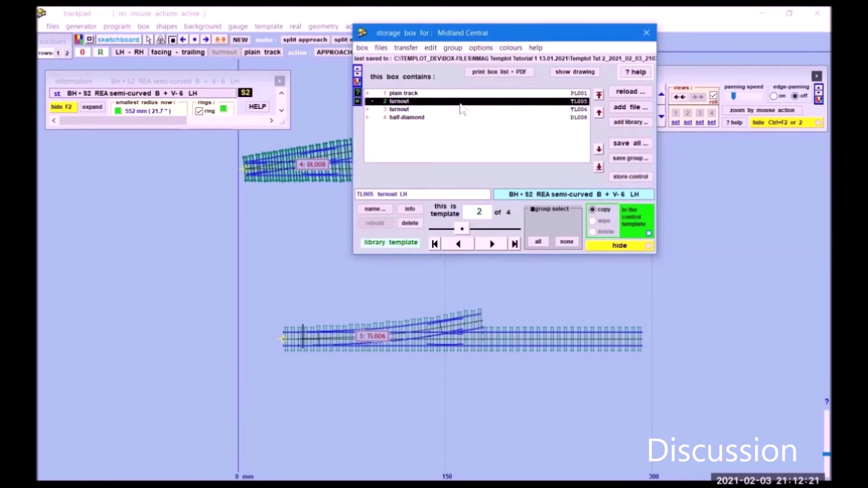
click(648, 39)
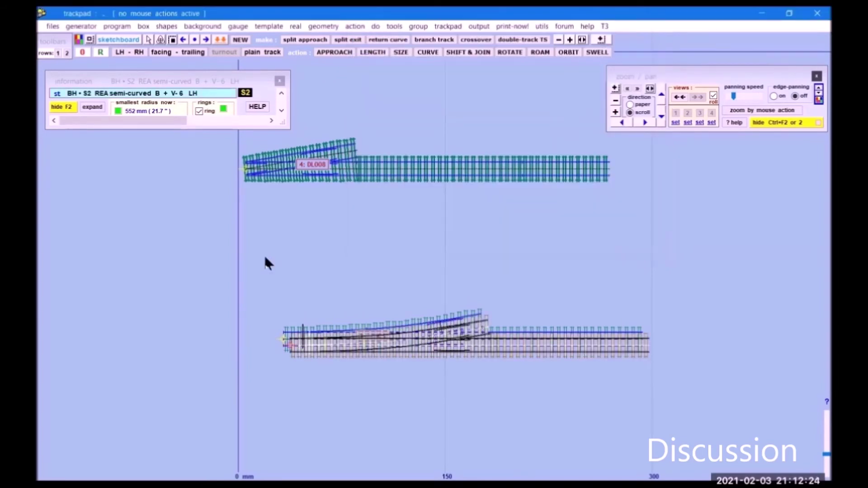
Step: Shift the copied turnout control template clear of background turnout TL006, to about X 60 mm, Y -251 mm
click(469, 52)
drag(397, 87, 430, 116)
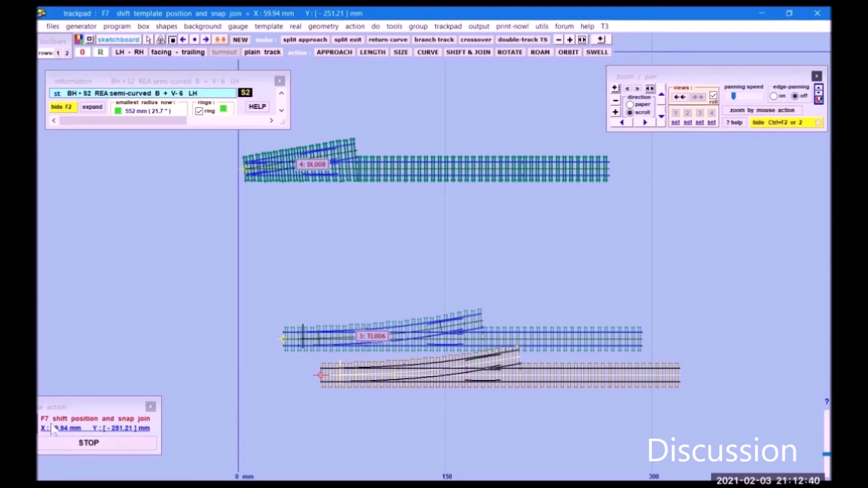
Step: End the position shift, review background half-diamond DL008's commands, and hide the control template on the trackpad
click(68, 443)
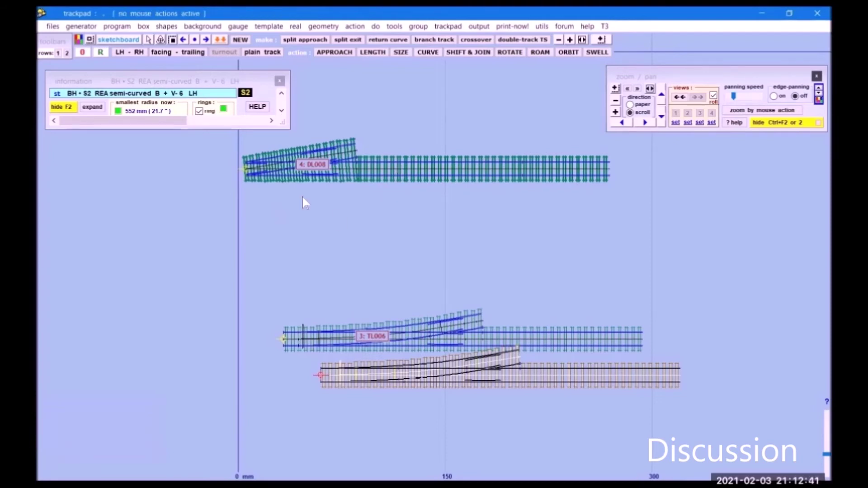
click(342, 166)
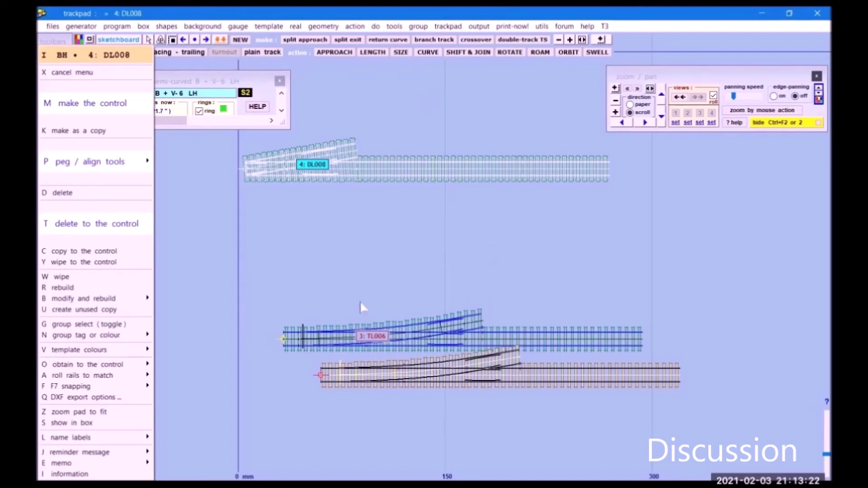
click(434, 239)
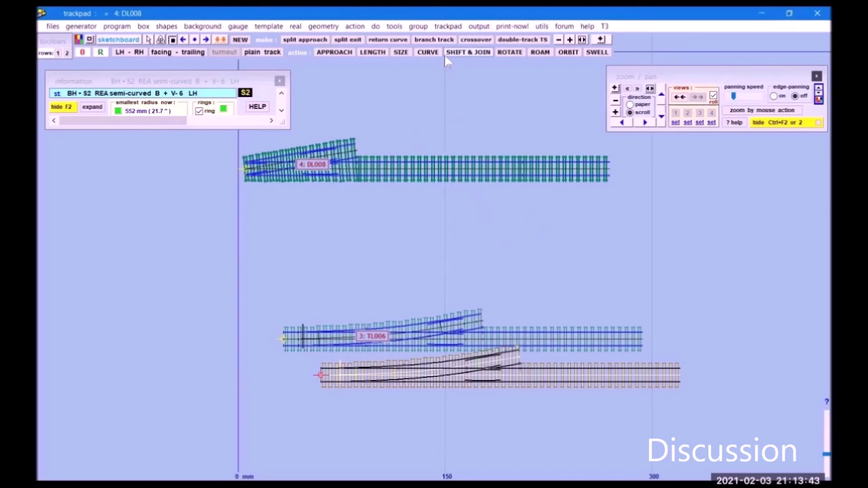
click(447, 28)
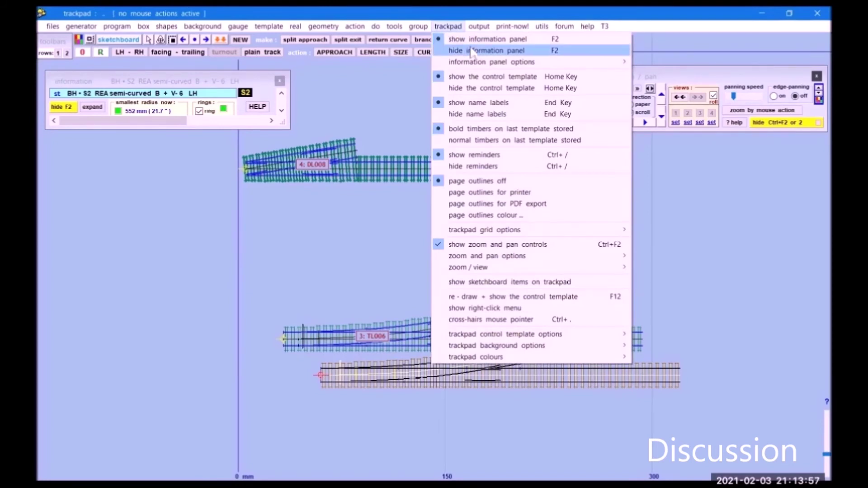
click(480, 88)
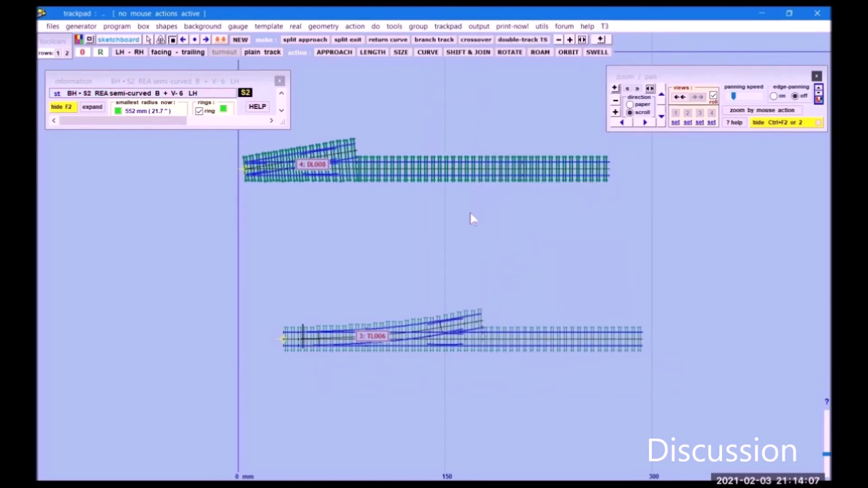
Step: Wipe half-diamond DL008 from the background through the storage box and copy it back to the background, twice
click(143, 29)
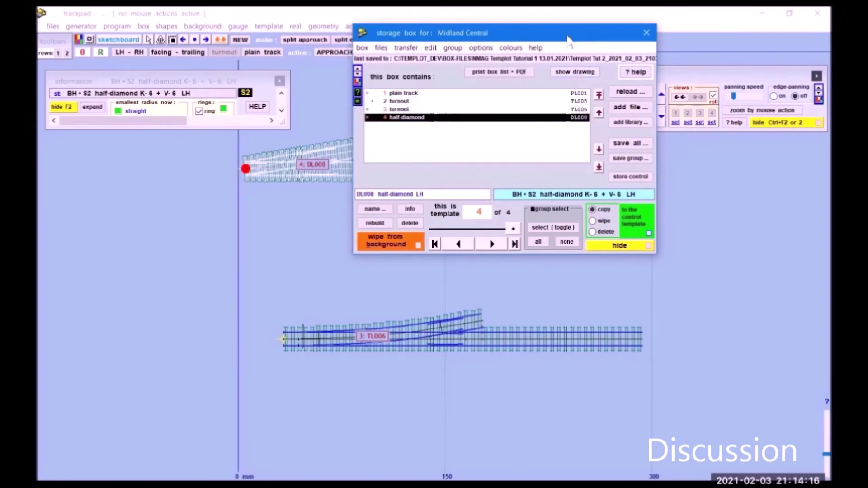
drag(572, 43, 716, 25)
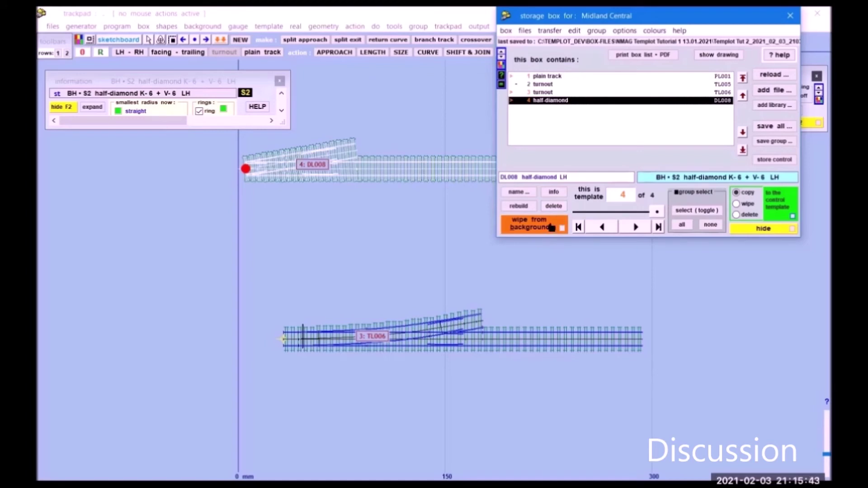
click(552, 227)
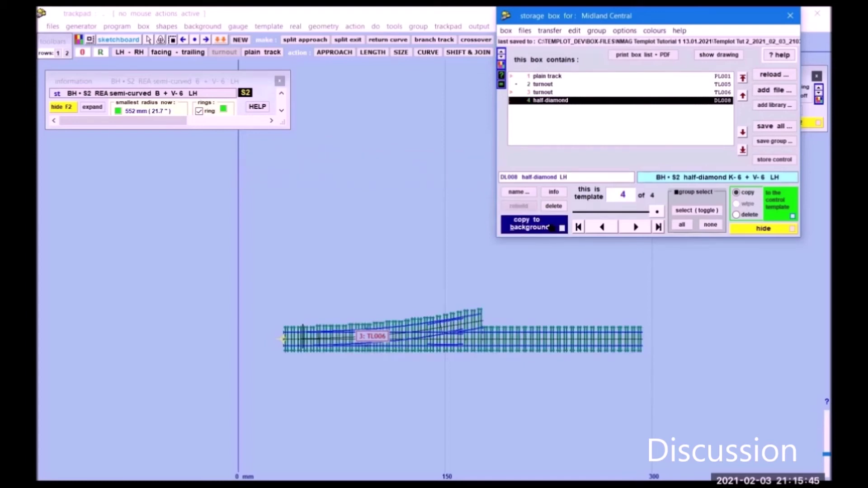
click(552, 227)
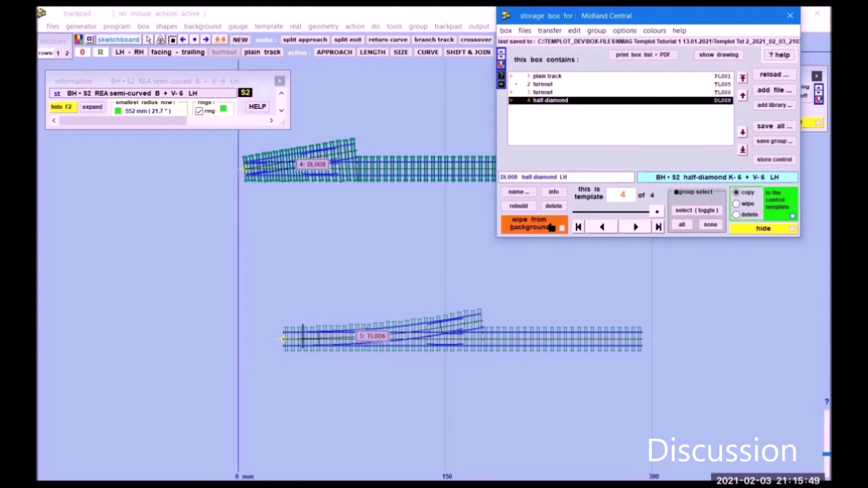
click(552, 227)
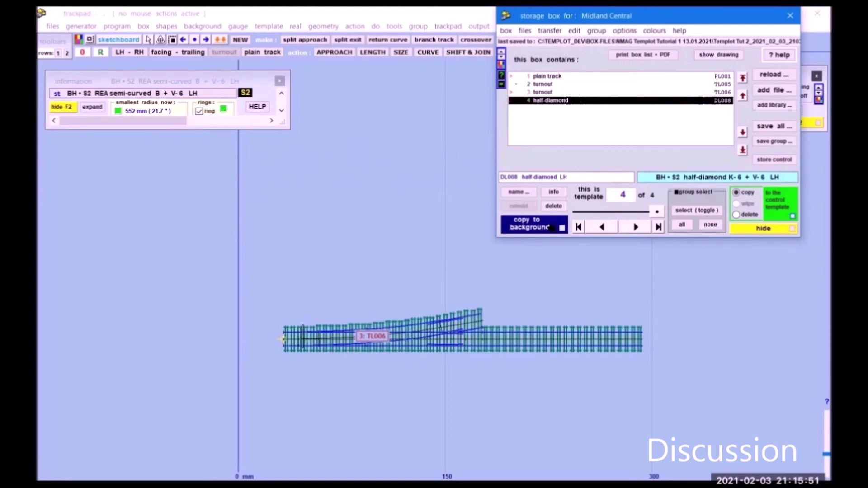
click(552, 227)
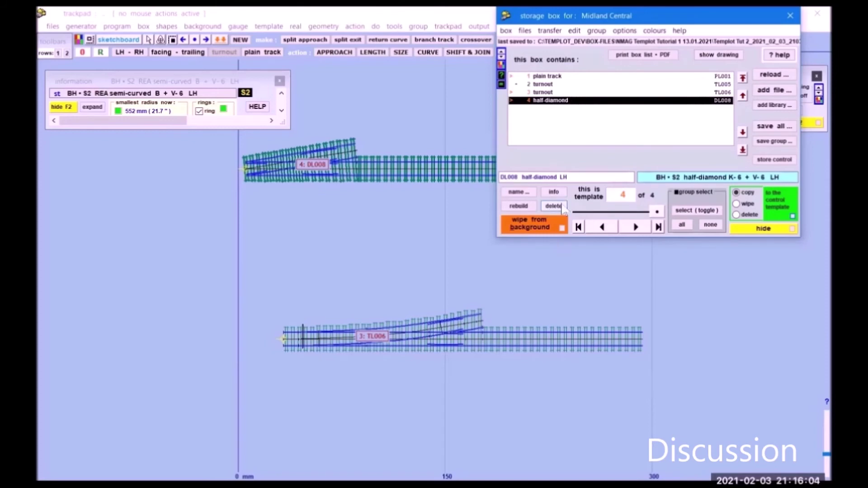
Step: Close the storage box and review the trackpad commands available for background half-diamond DL008
click(440, 260)
click(378, 166)
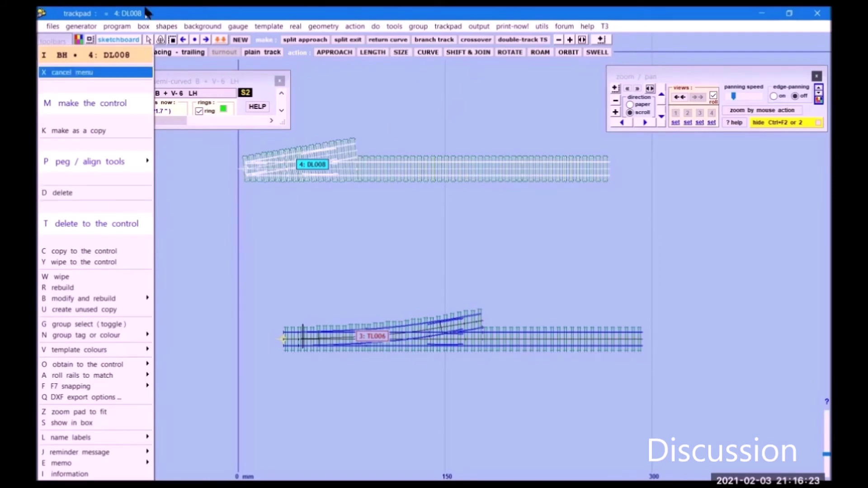
click(141, 27)
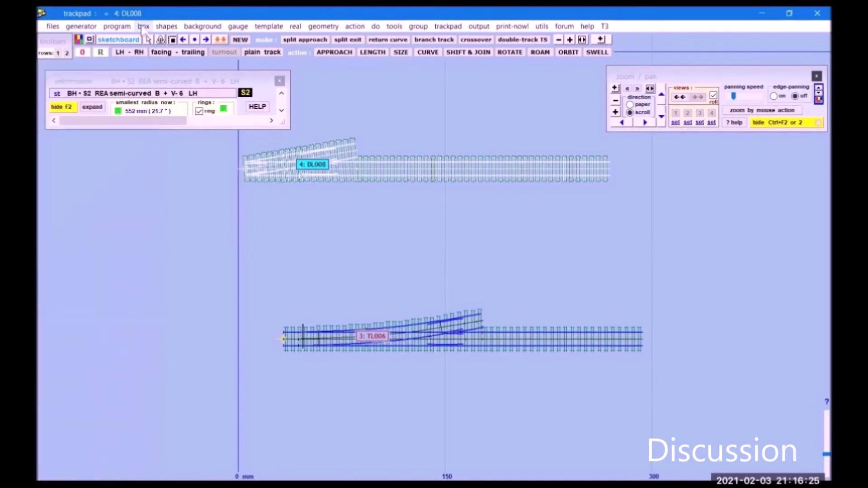
Step: Set the storage box's transfer to the control template to delete mode and close the box
click(142, 27)
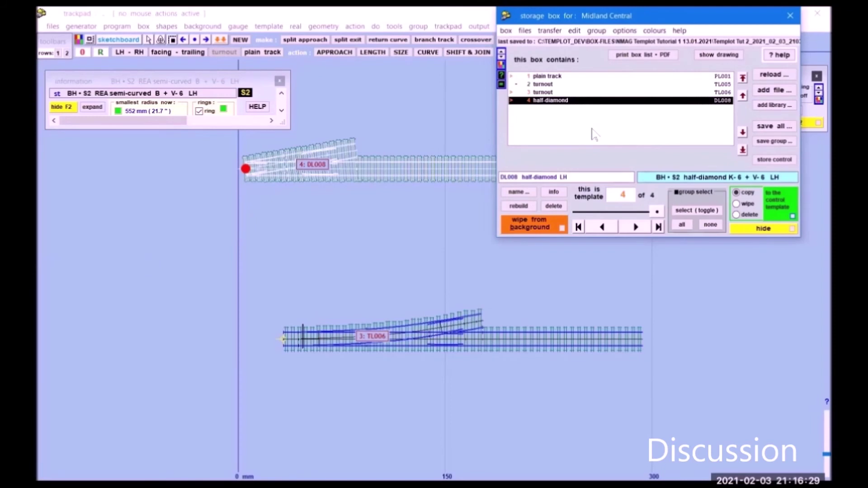
click(749, 215)
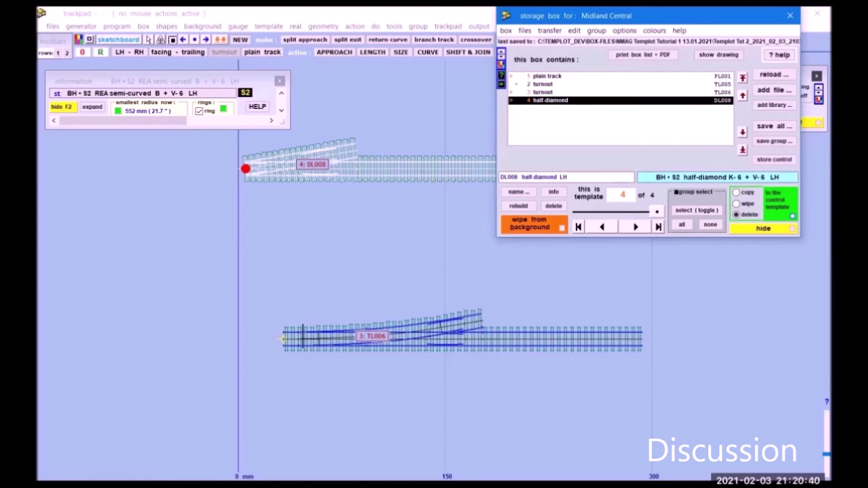
key(Escape)
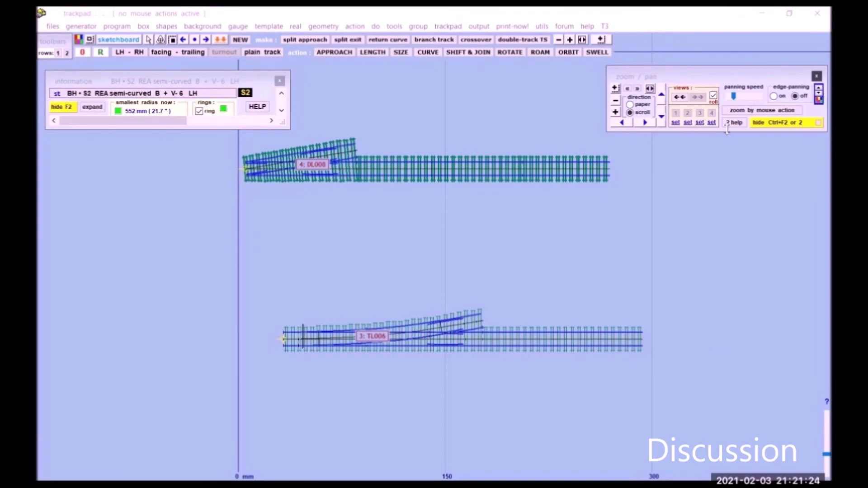
Step: Create a new plain track control template above turnout TL006 and store it as a background template
click(505, 170)
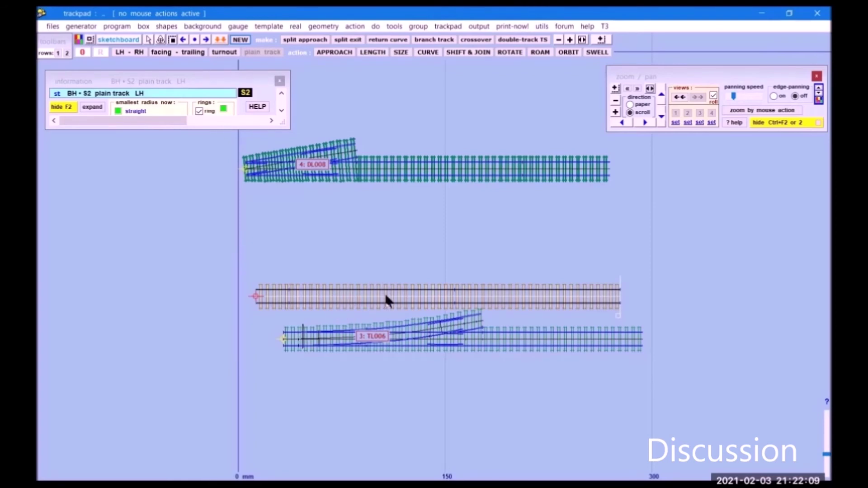
click(220, 40)
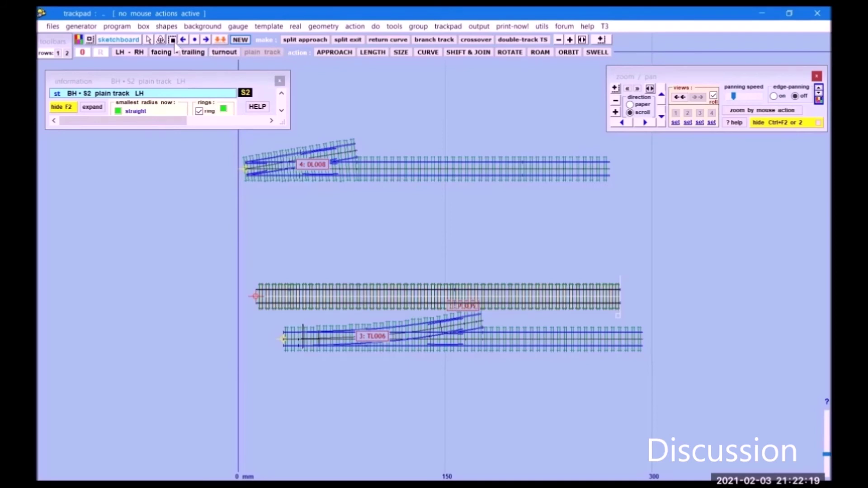
Step: Review the program's commands for storing and restoring templates and the trackpad commands for half-diamond DL008
click(117, 27)
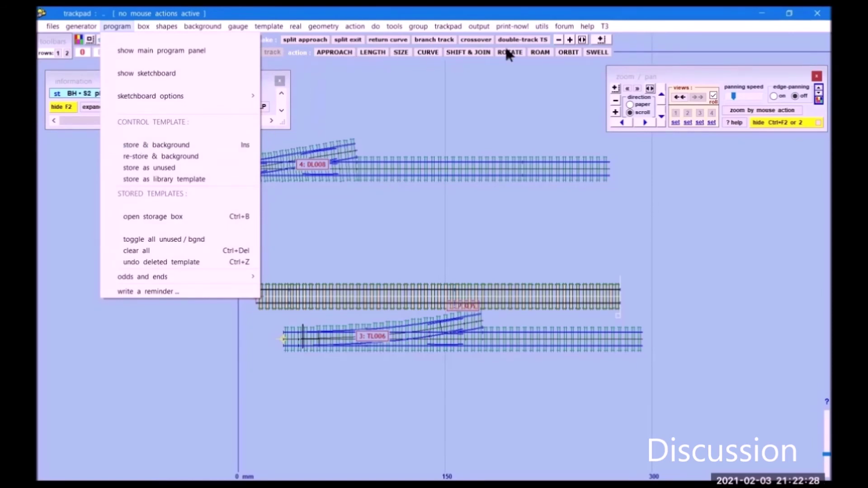
click(362, 69)
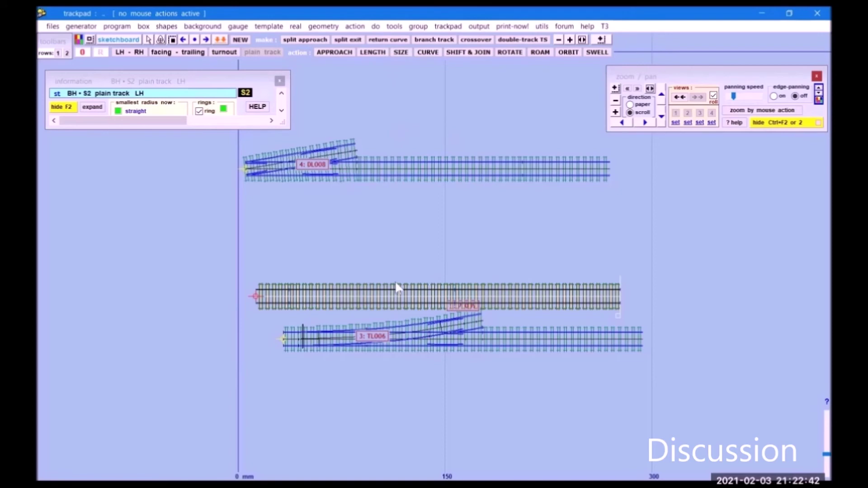
click(278, 167)
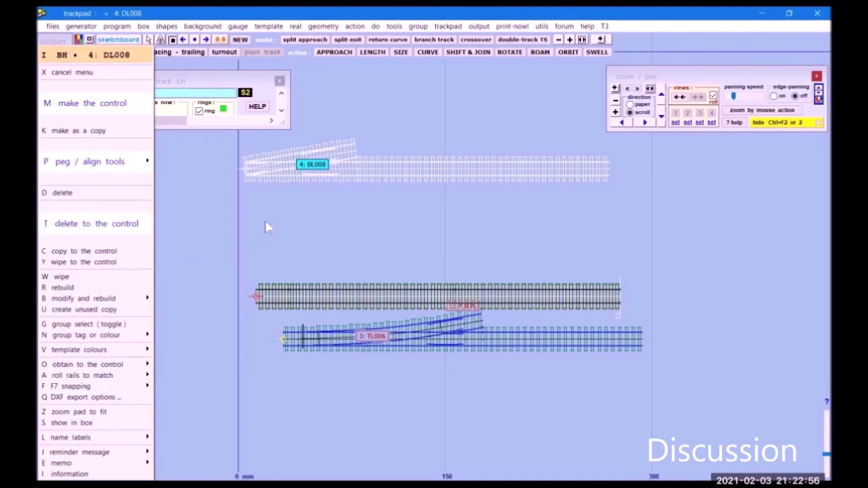
click(262, 212)
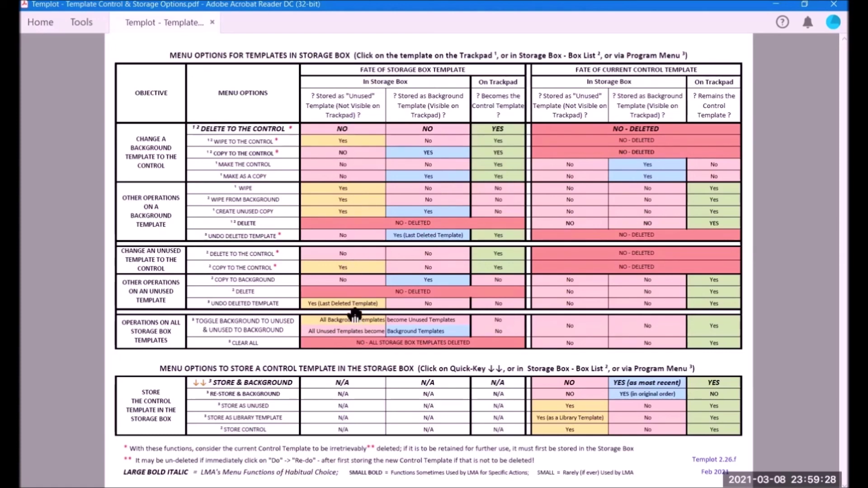
click(68, 131)
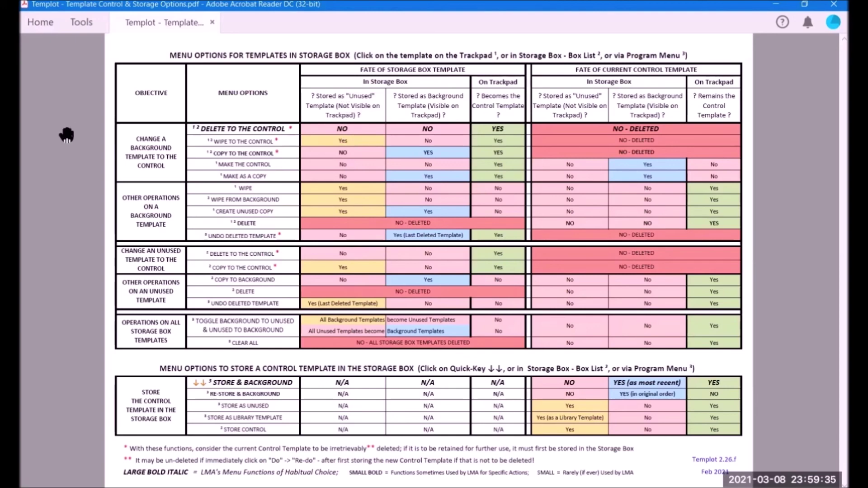